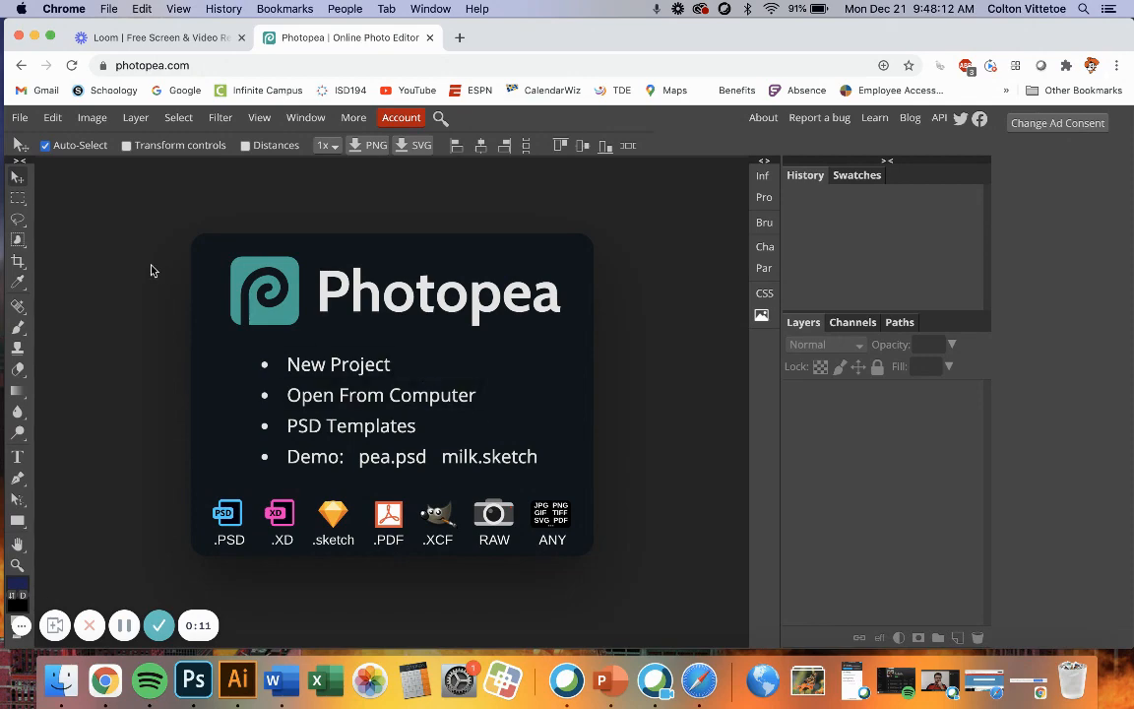
Start a new project and name it "Brush 1"
click(332, 369)
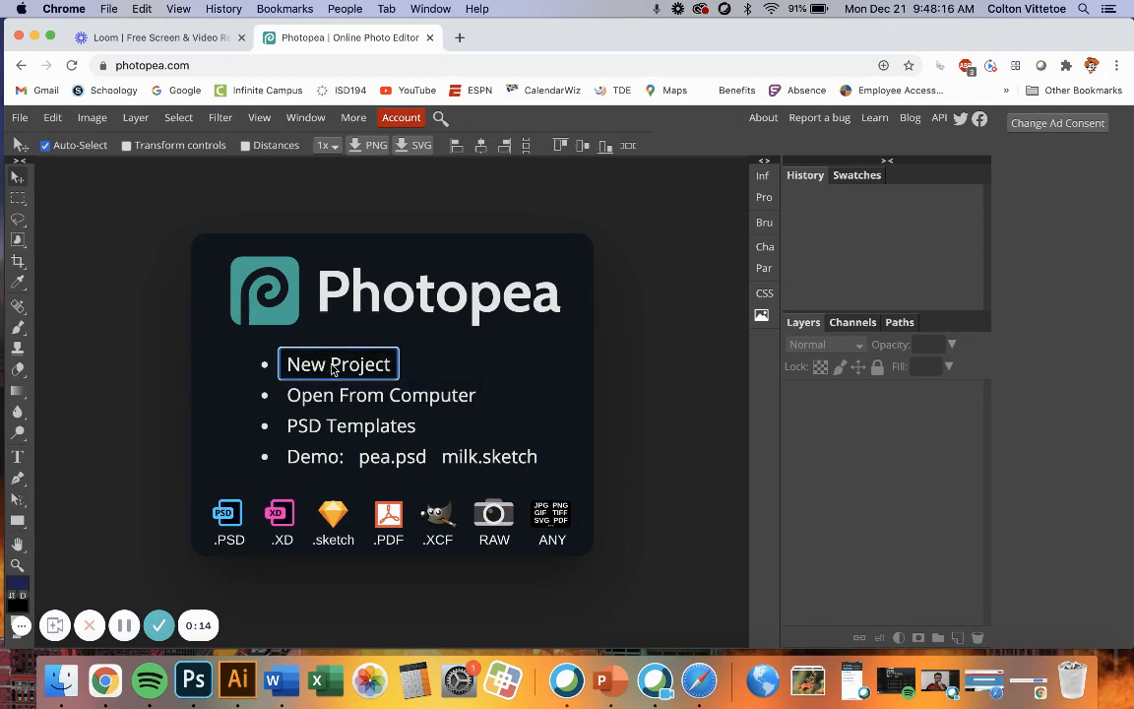
text(B)
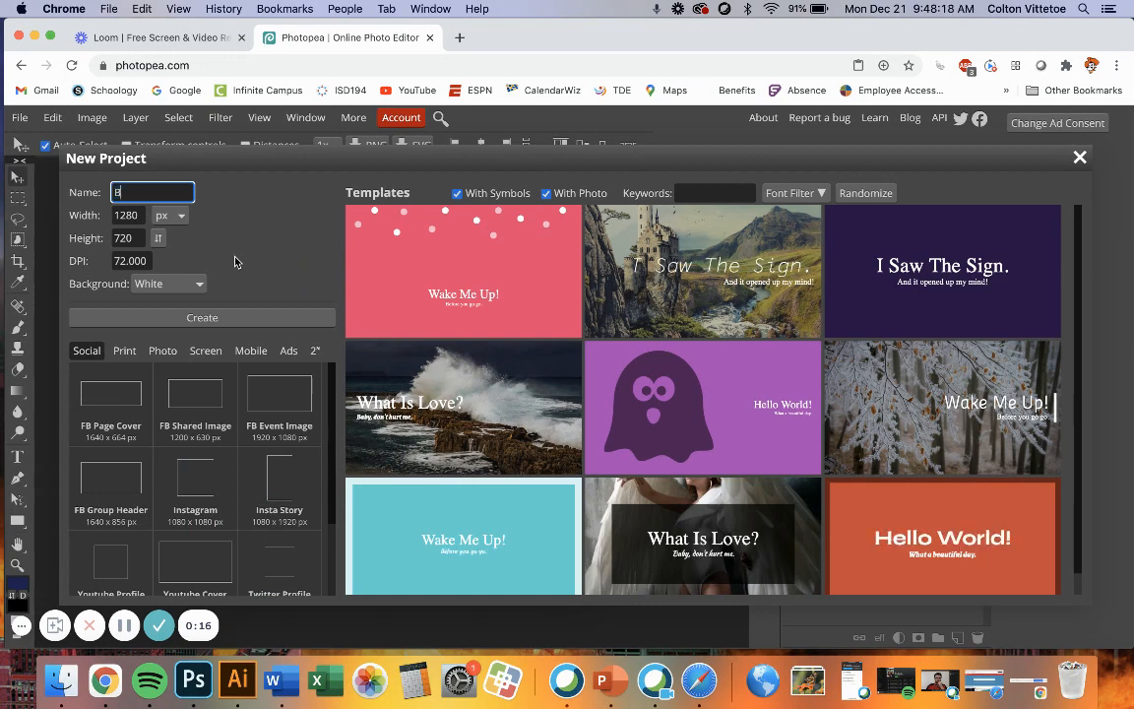
text(rush 1)
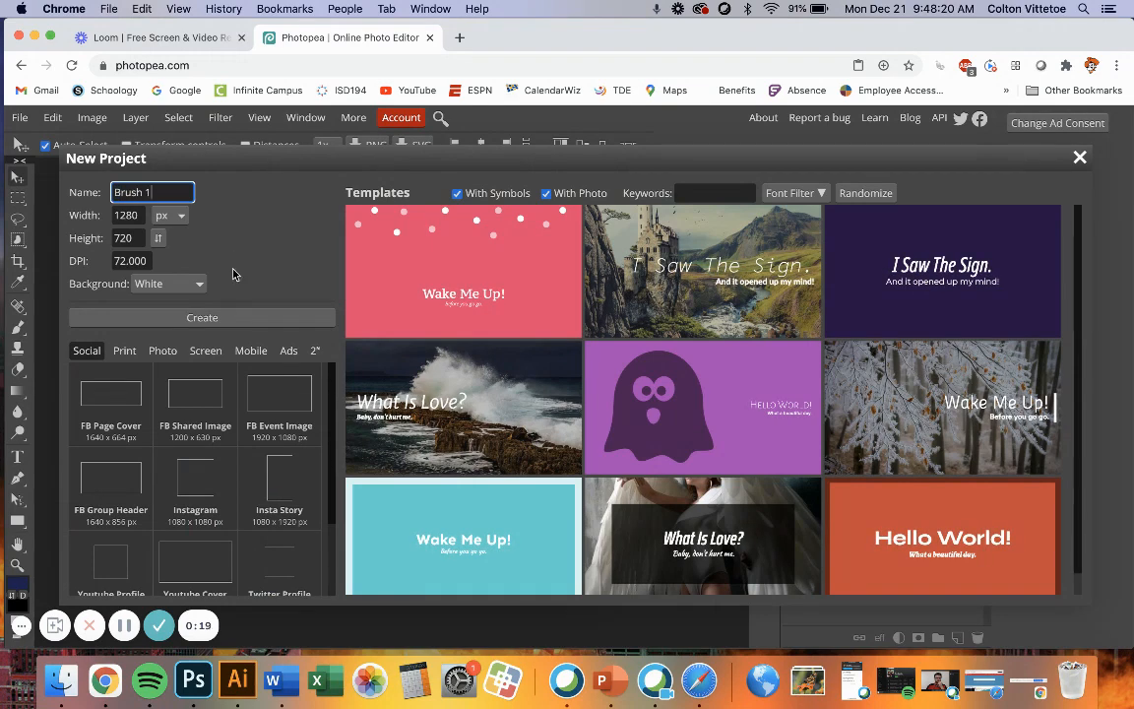
key(Tab)
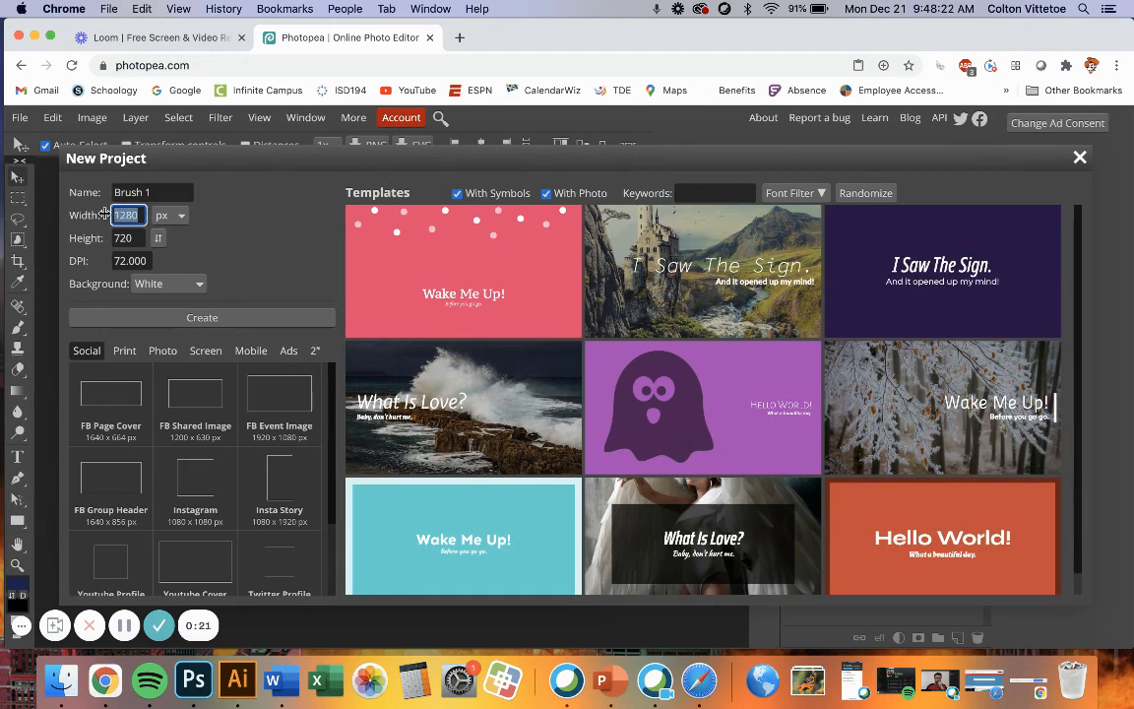
Enter 11 for the width and 8.5 for the height, and switch the project's units to inches
text(11)
key(Tab)
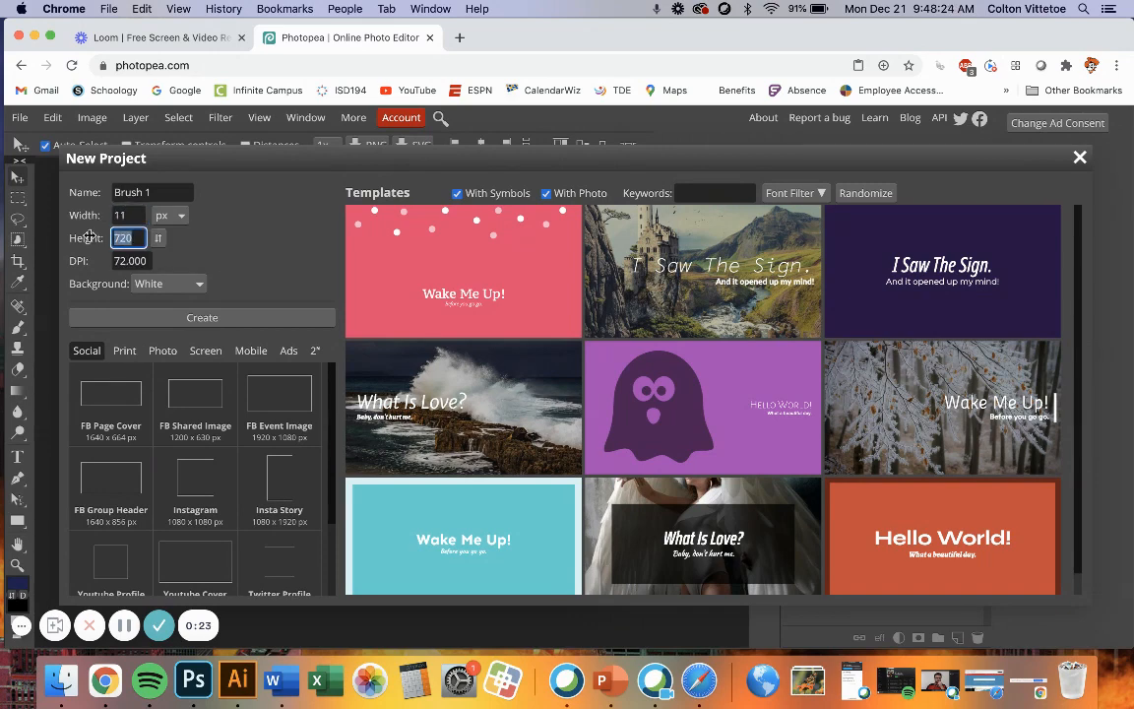
text(8.5)
click(167, 216)
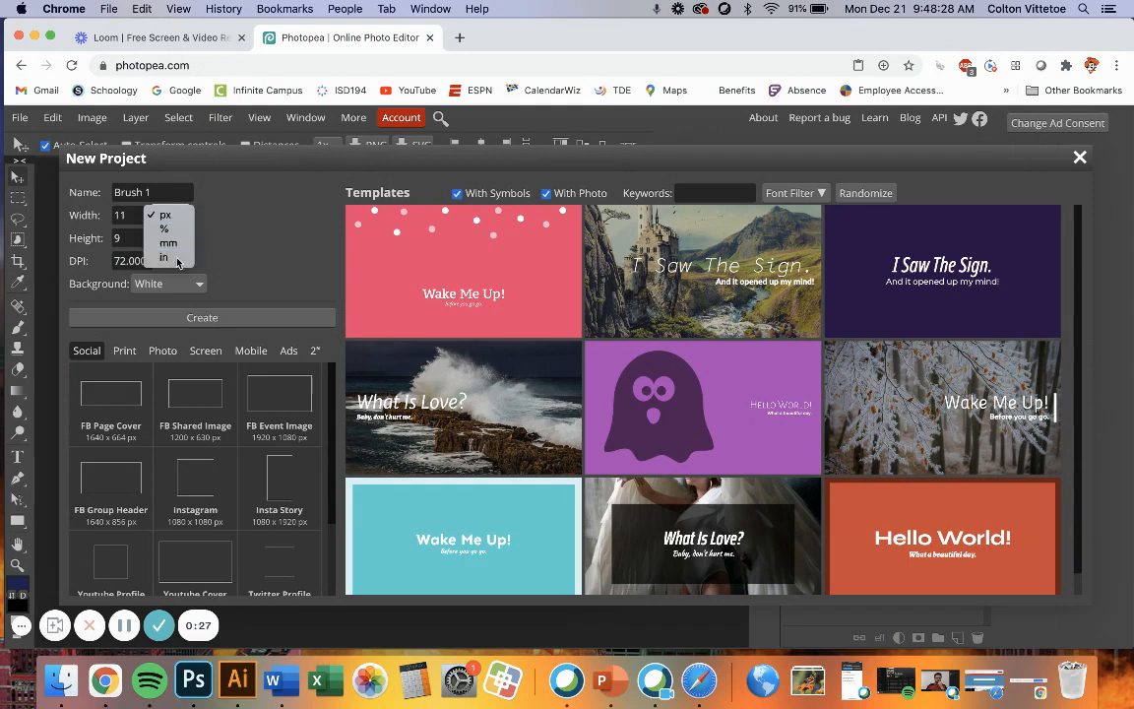
click(163, 234)
Set the project to 11 in wide, 8.5 in high and 300 DPI, and create it
double_click(126, 214)
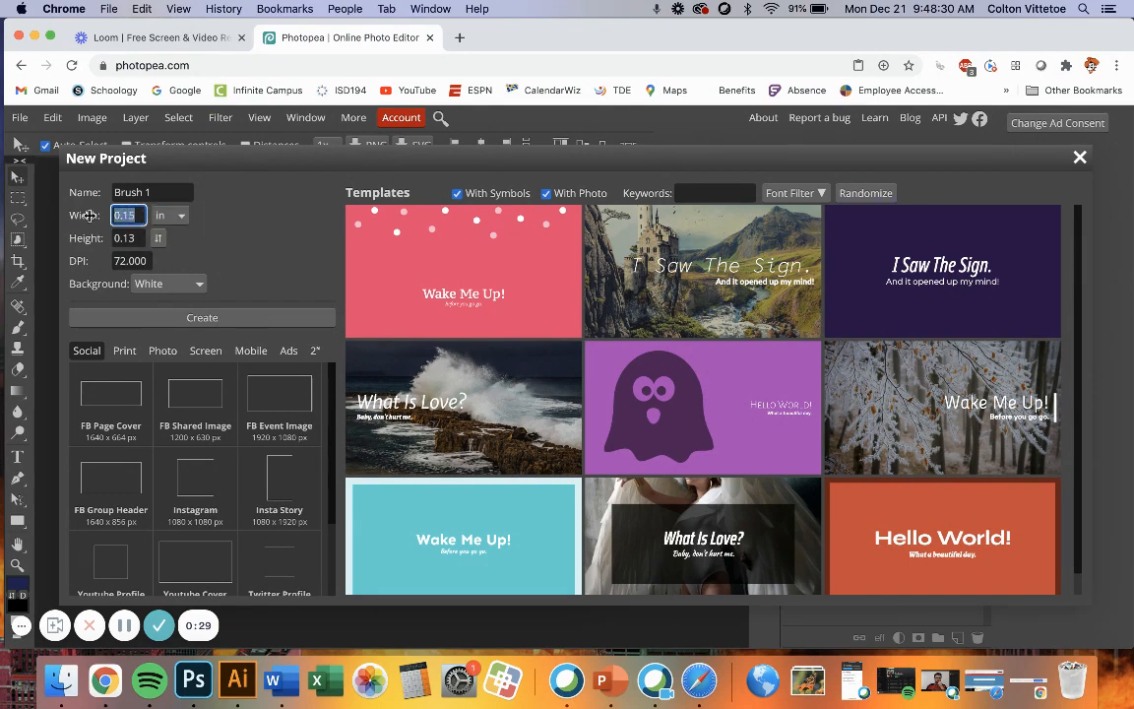
text(11)
key(Tab)
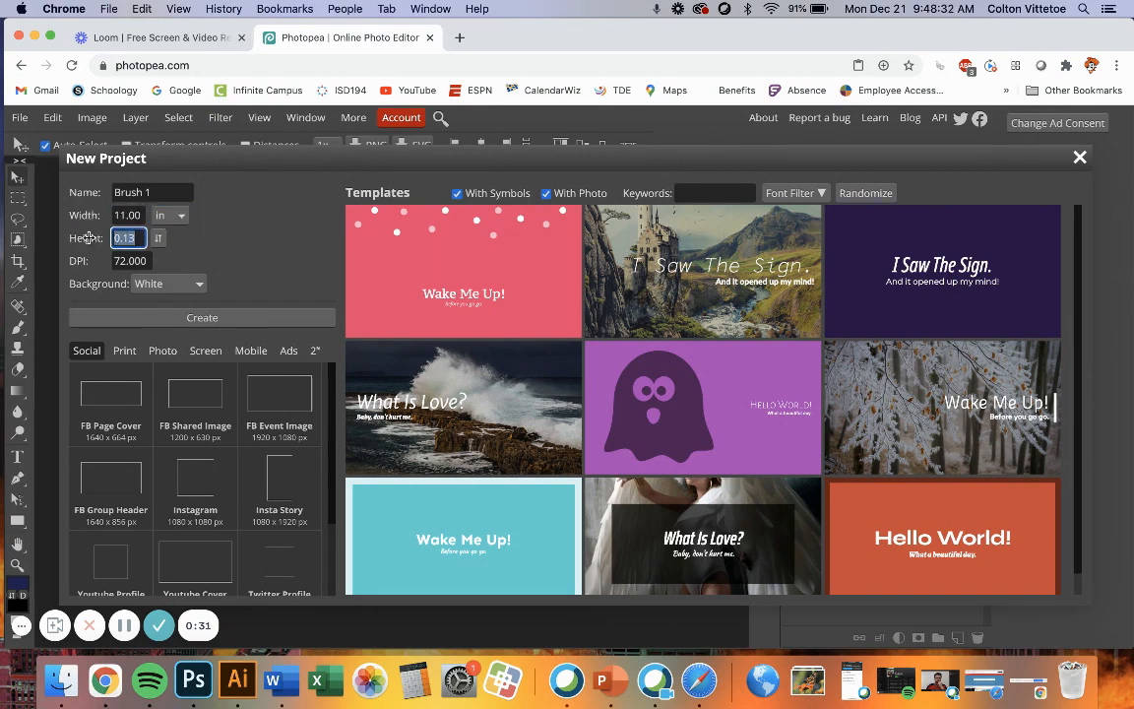
text(9)
text(8.5)
key(Tab)
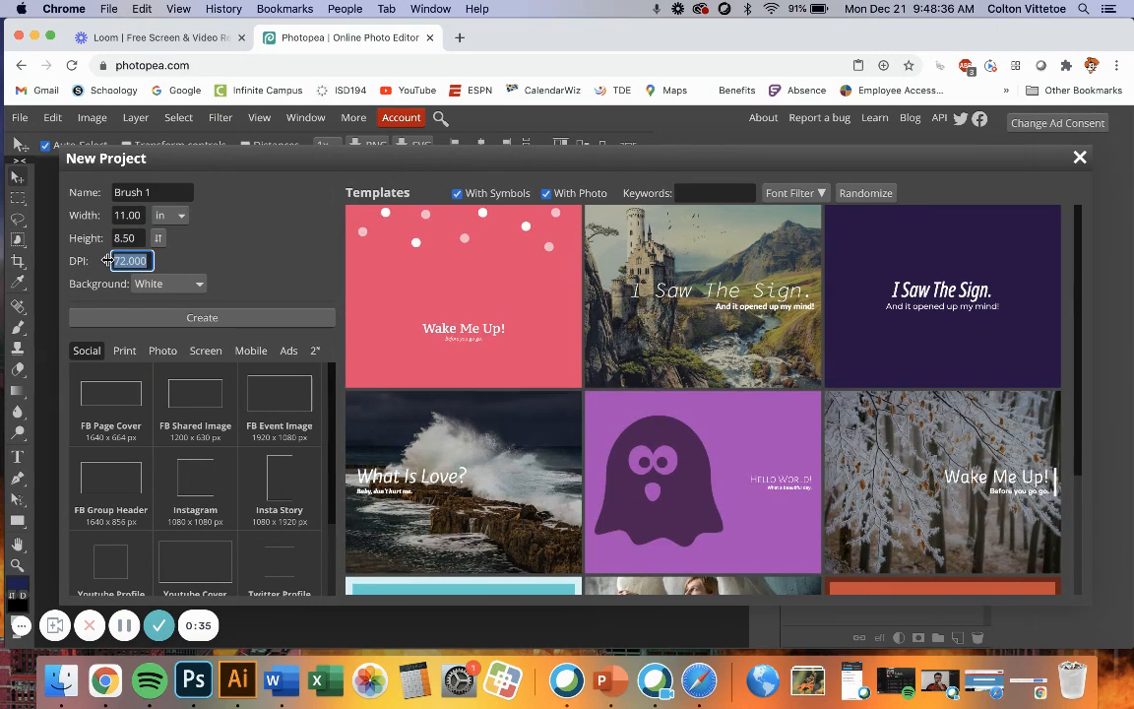
text(300)
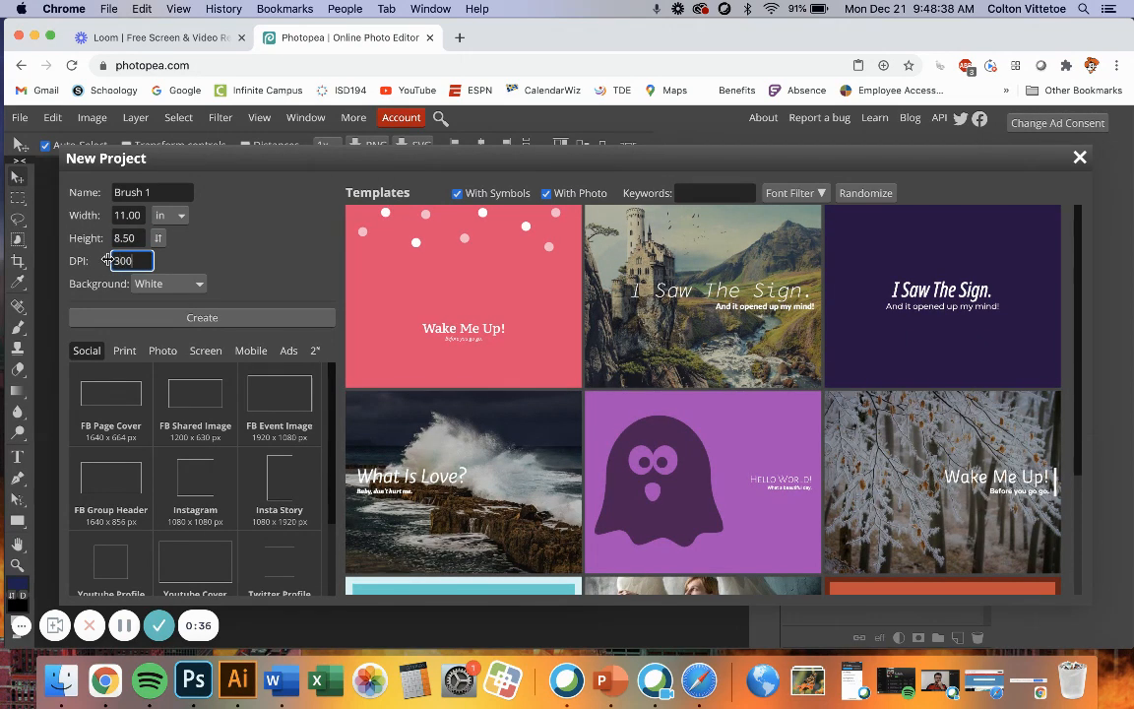
click(167, 318)
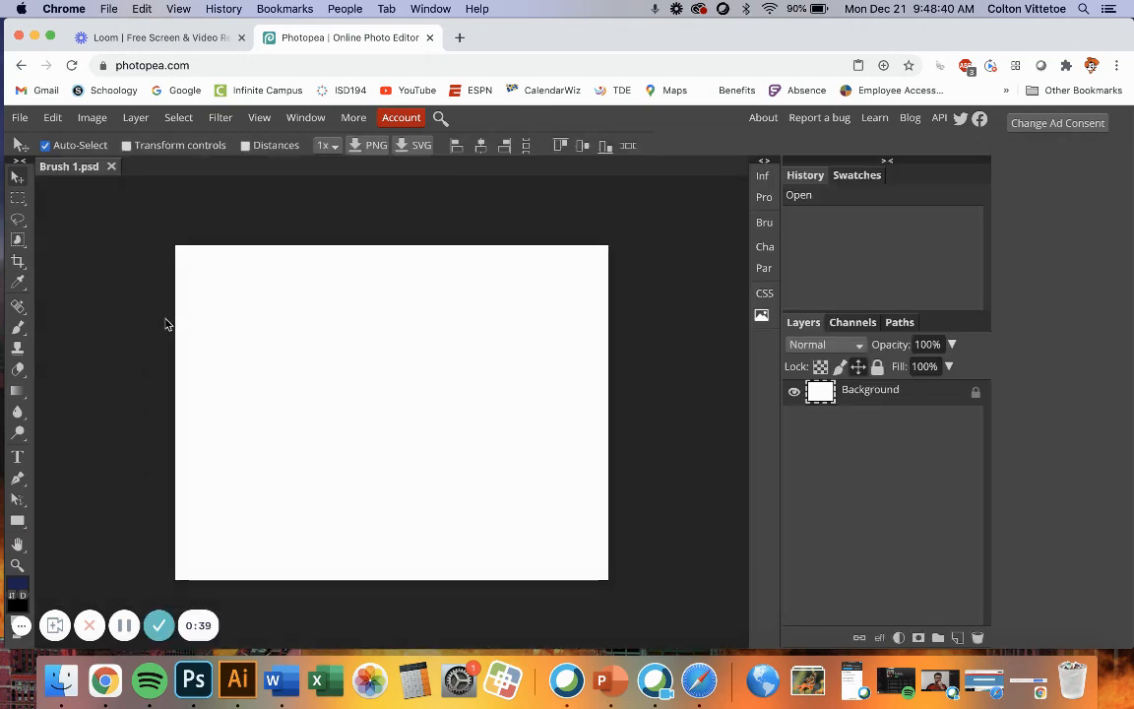
Activate the Brush tool, choose the first textured 7 px preset and enlarge it to 671 px
click(19, 330)
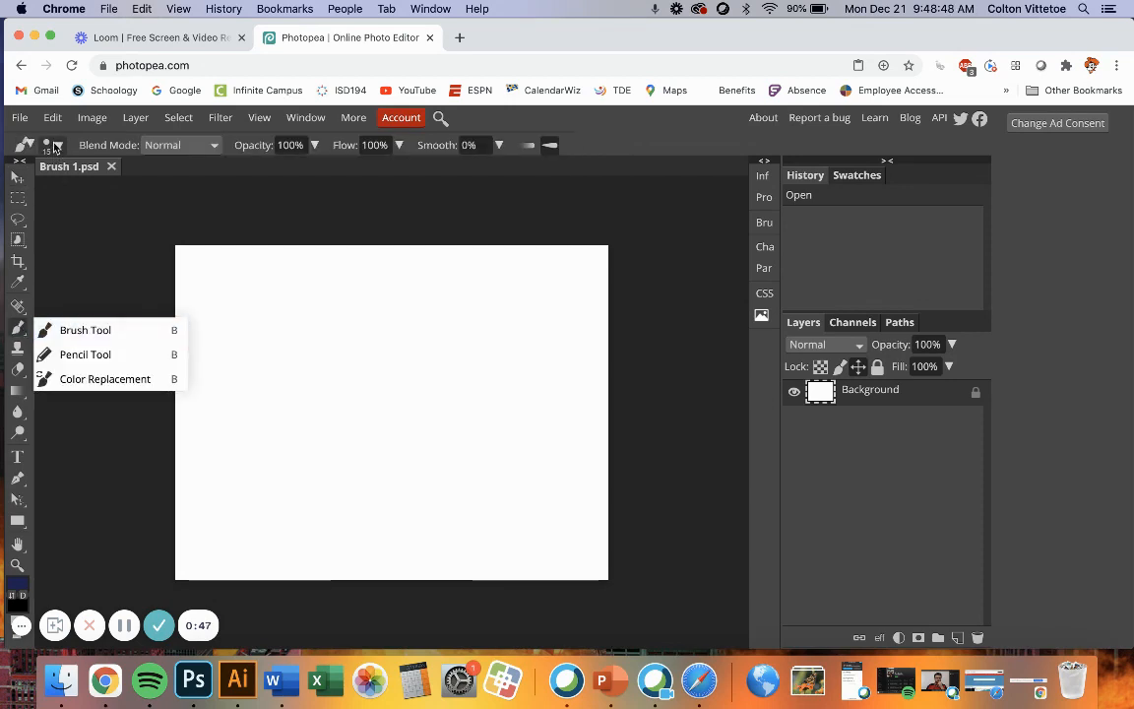
click(54, 147)
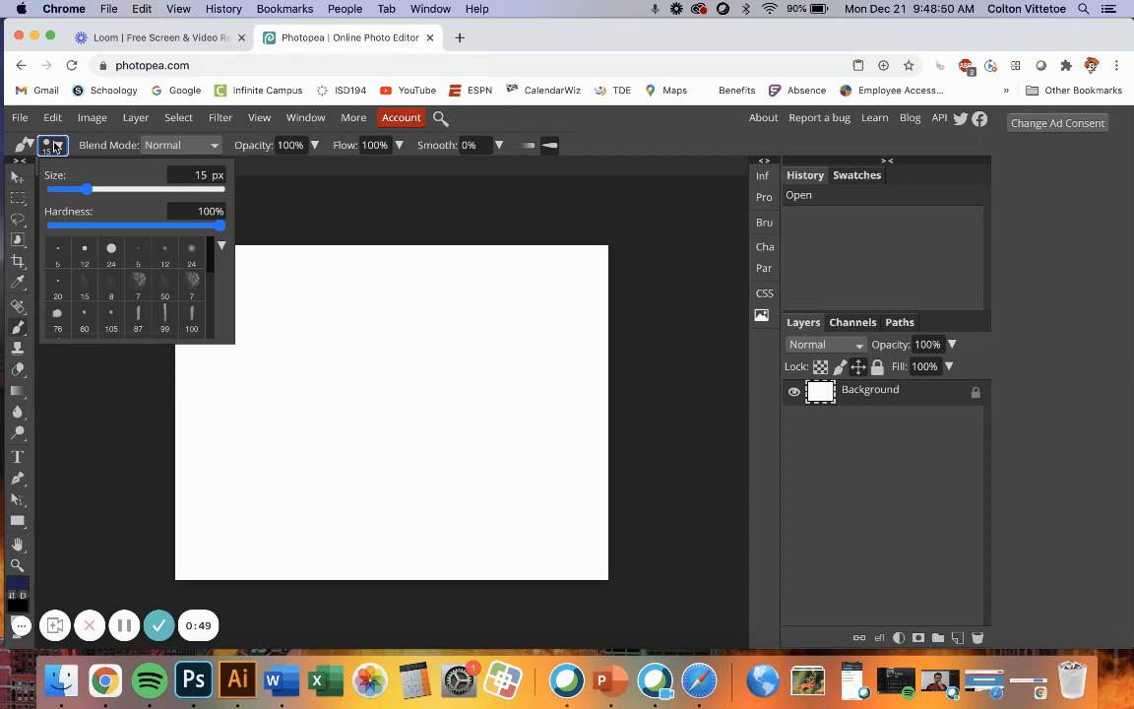
scroll(210, 280, down, 1)
scroll(209, 286, down, 2)
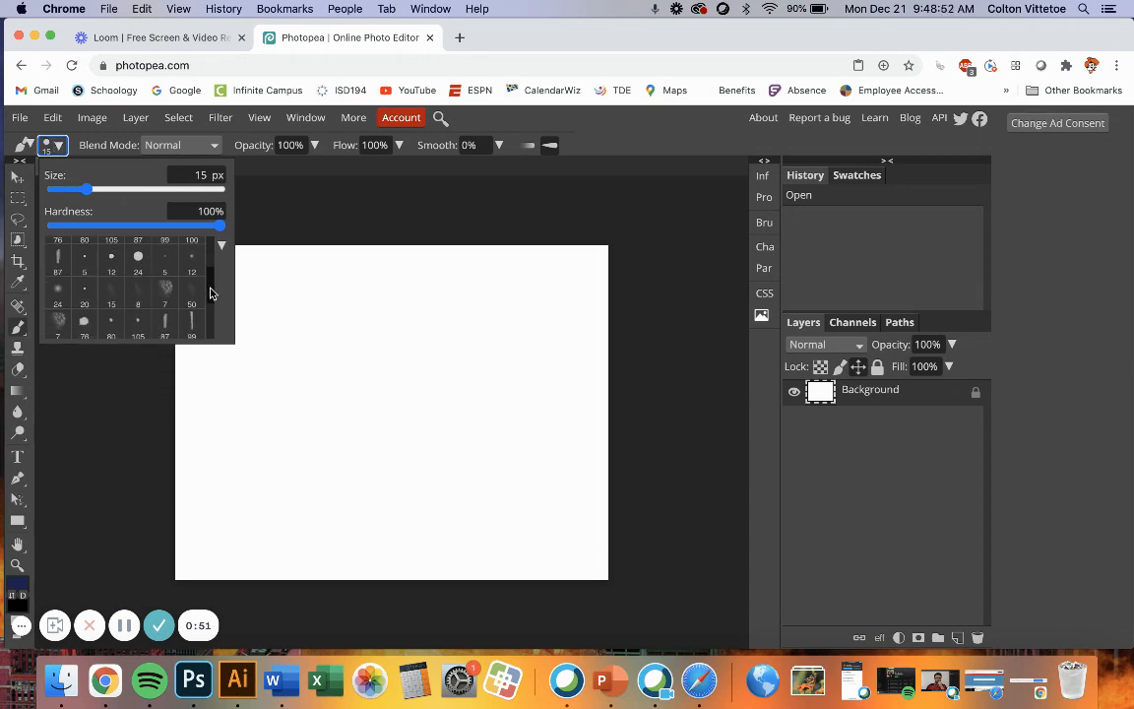
drag(211, 290, 209, 247)
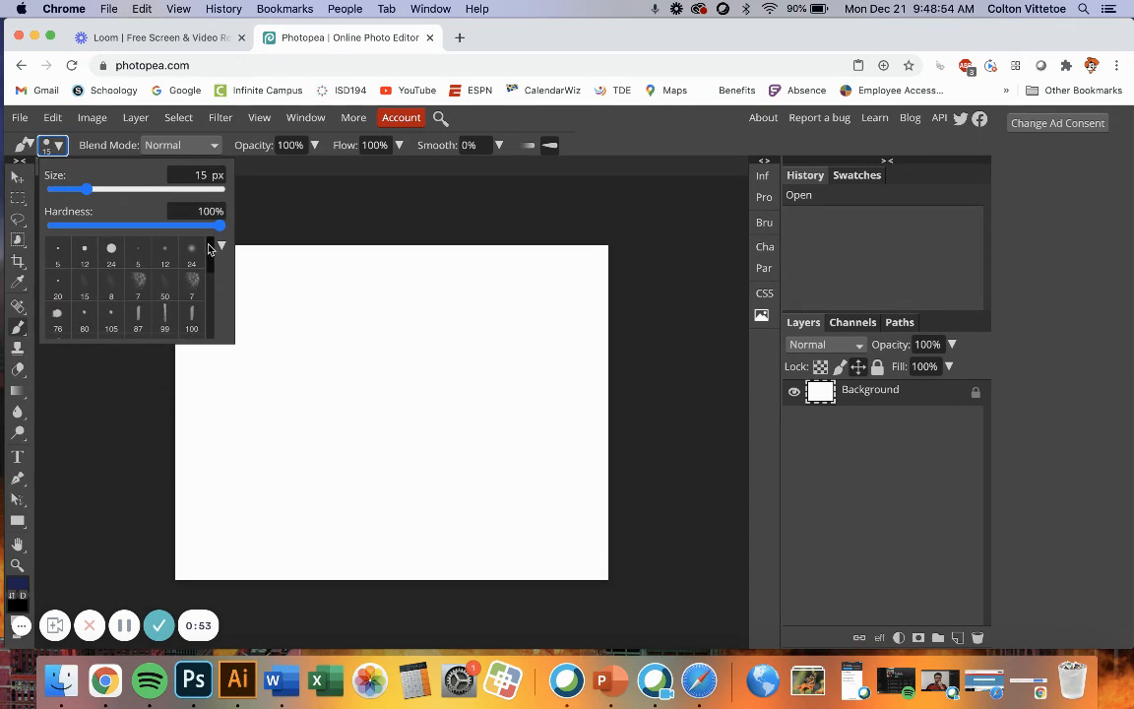
click(139, 286)
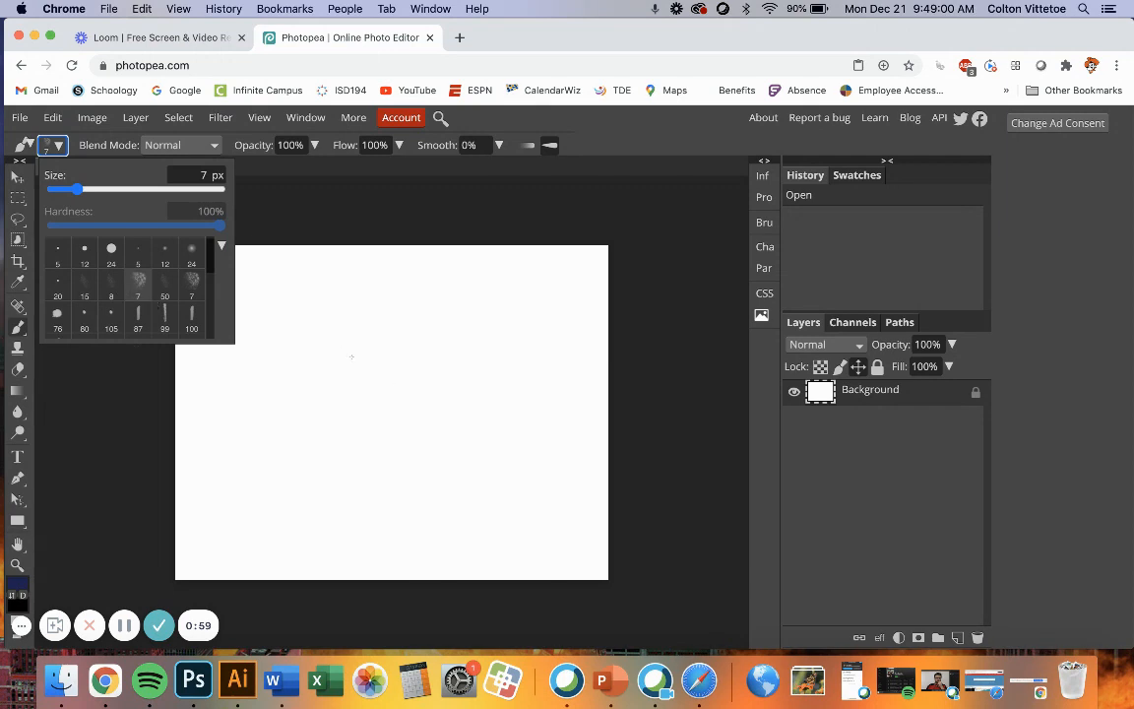
click(154, 189)
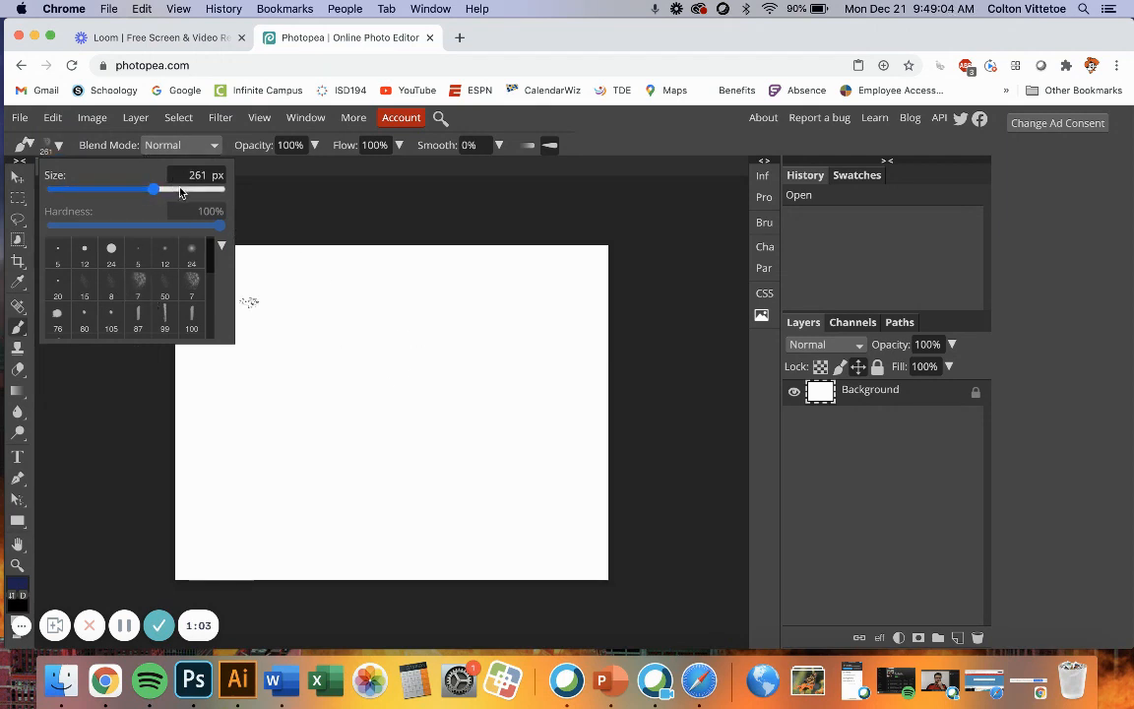
click(197, 189)
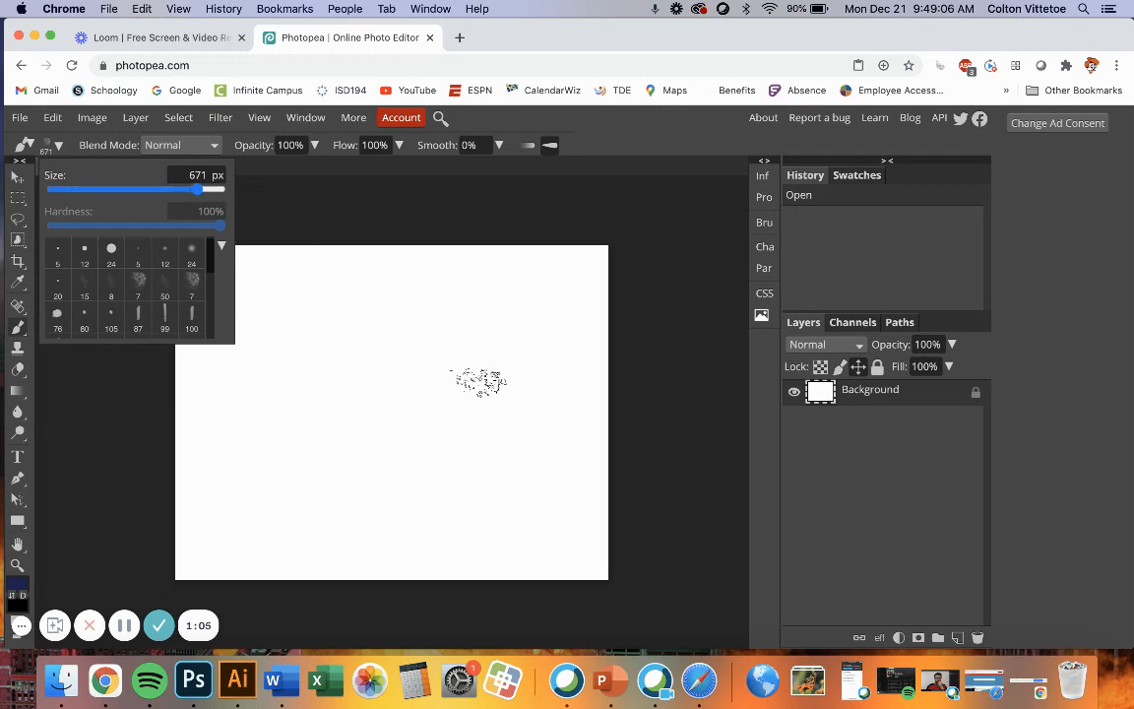
Stamp the textured brush at four separate spots on the blank canvas
click(480, 381)
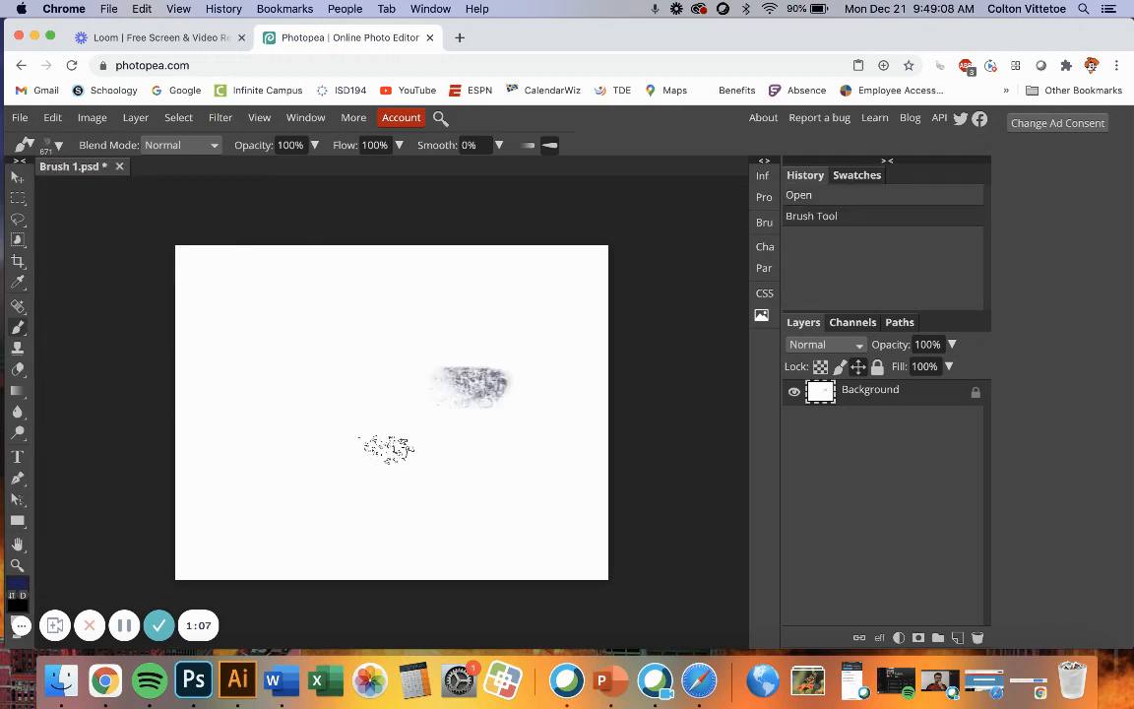
click(387, 448)
click(324, 368)
click(460, 291)
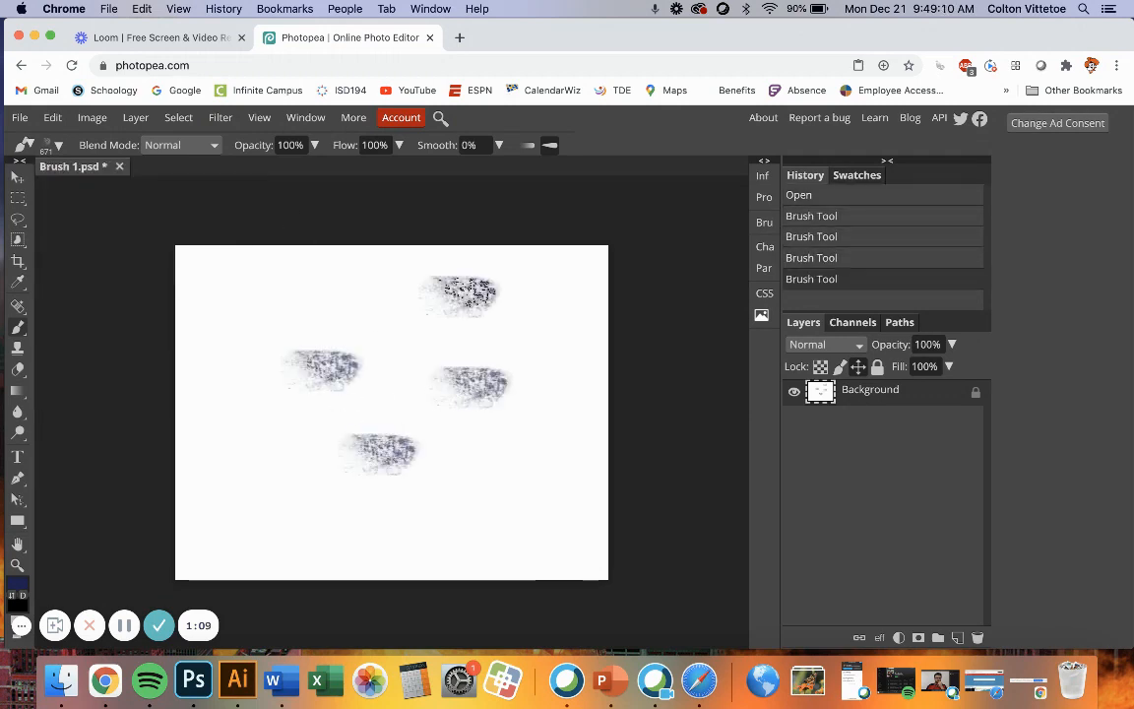
Undo all four textured brush stamps
key(super+z)
key(super+z)
key(super+z)
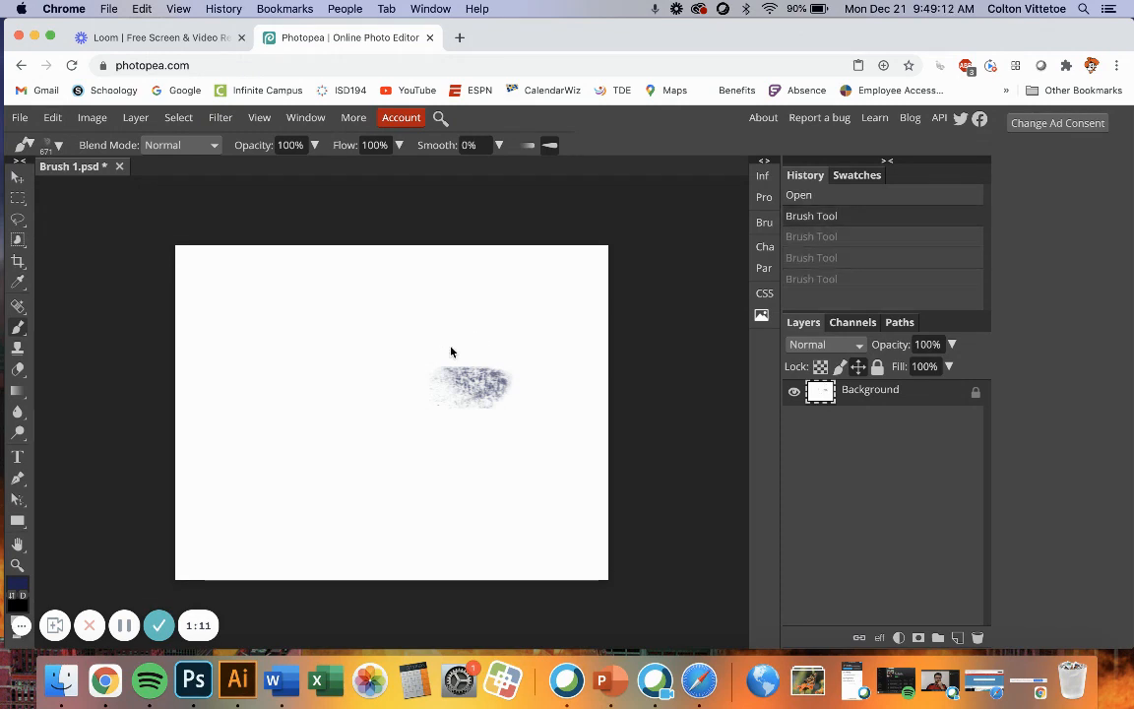
key(super+z)
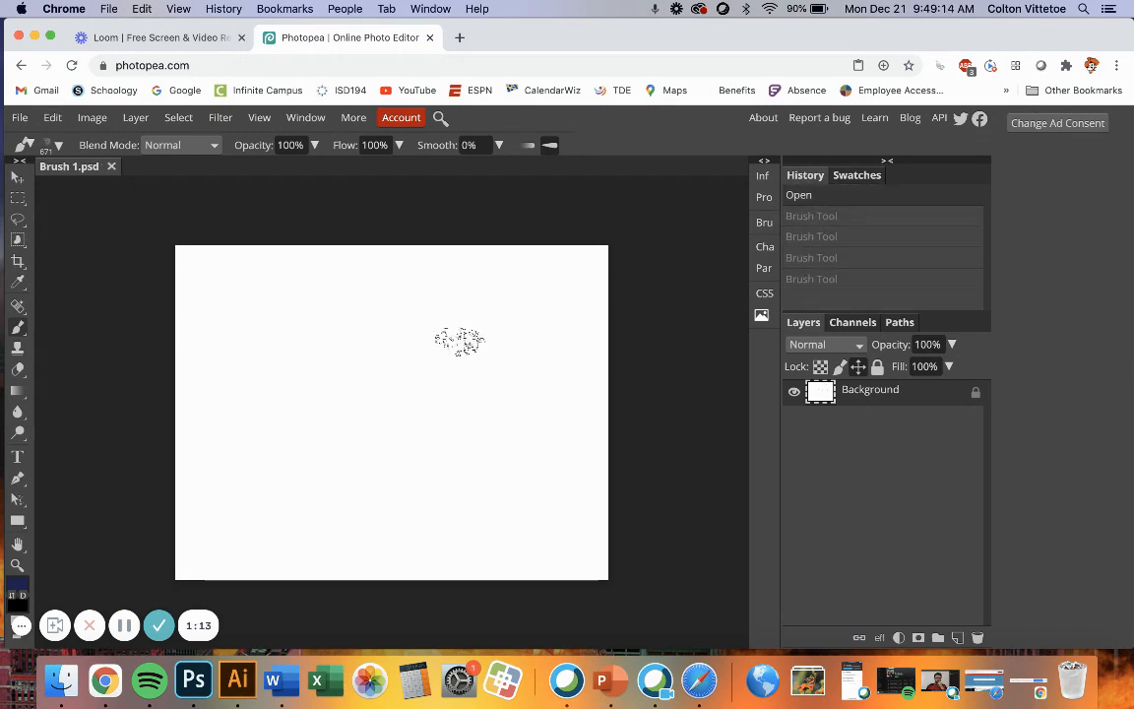
Choose the 2500 px spider-web brush preset and stamp it once over the lower-left part of the canvas
click(51, 145)
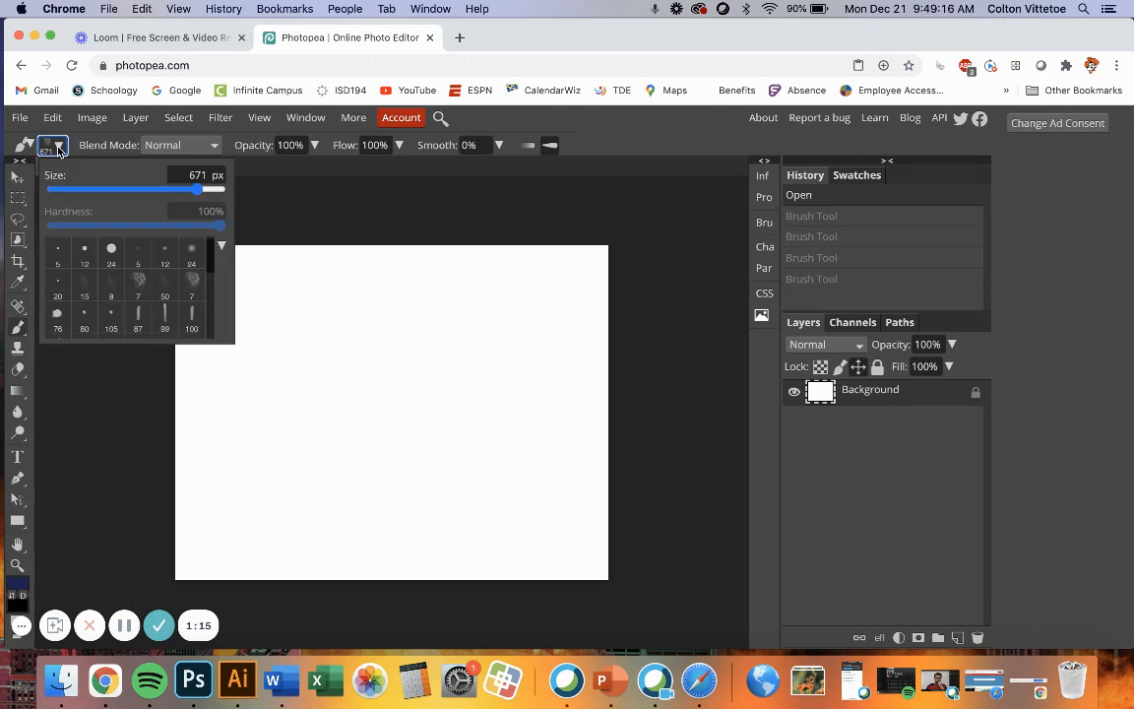
scroll(210, 288, down, 3)
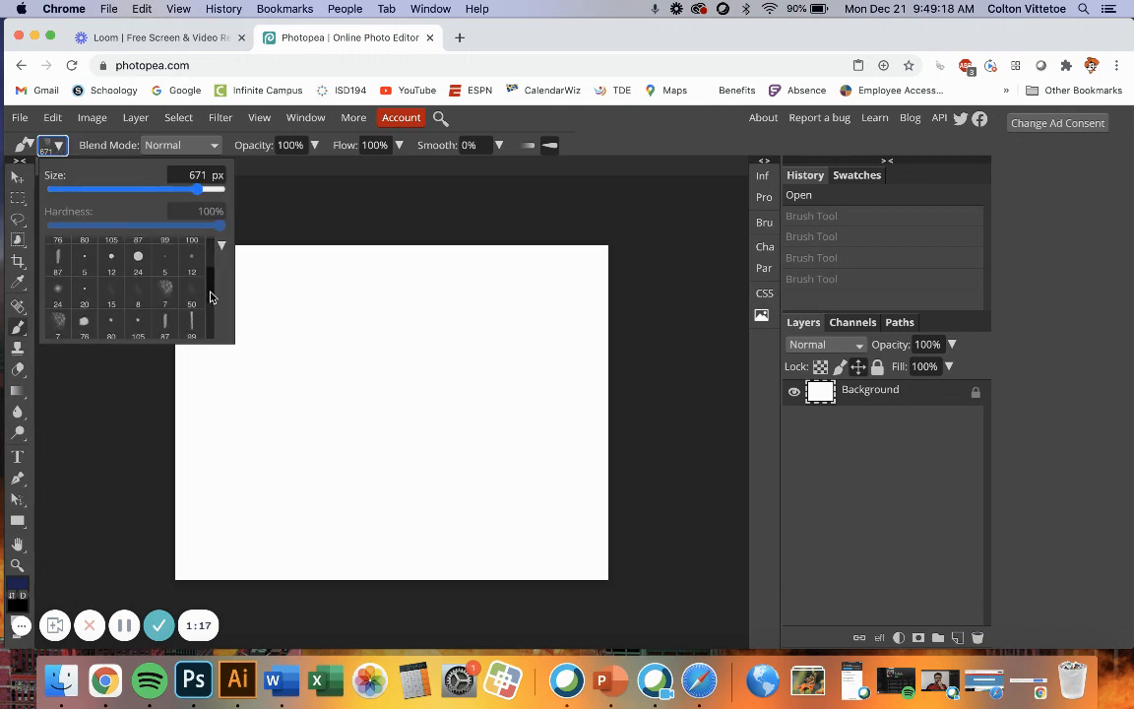
drag(210, 297, 209, 335)
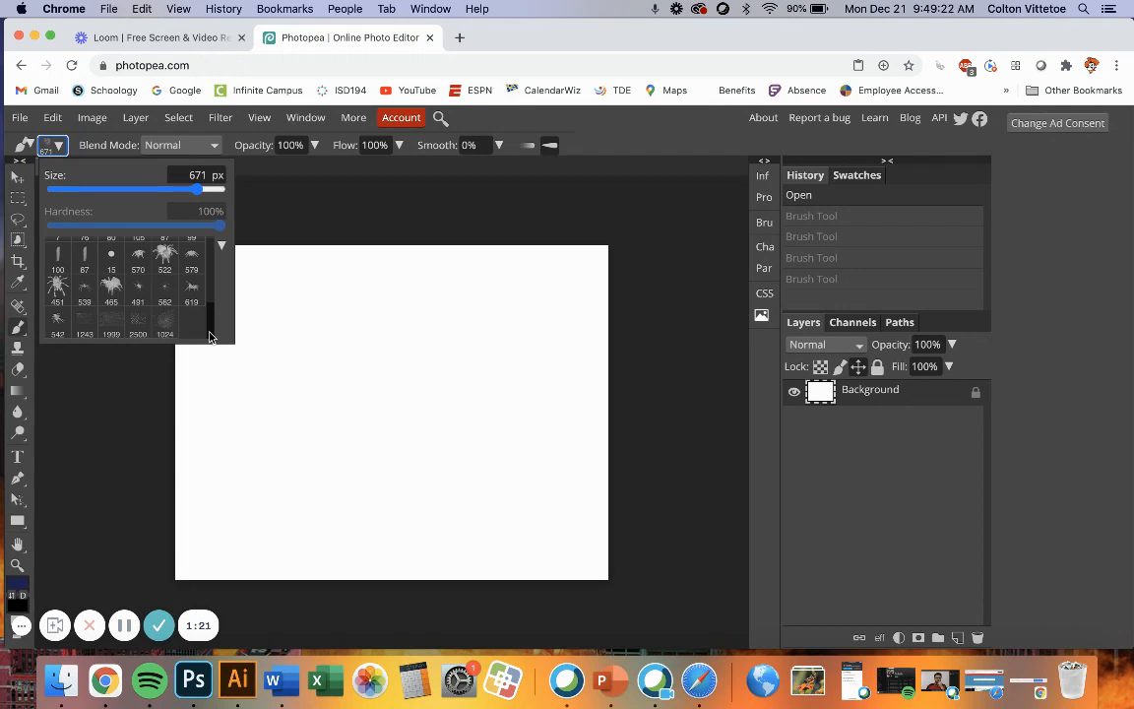
click(138, 324)
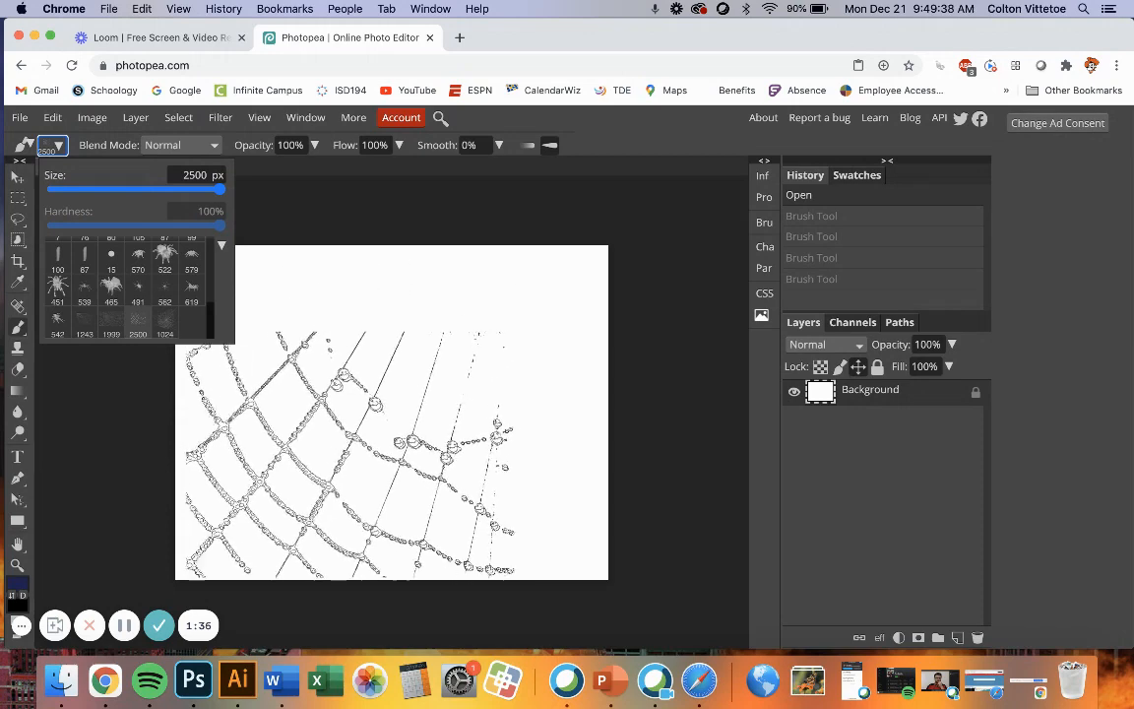
click(340, 456)
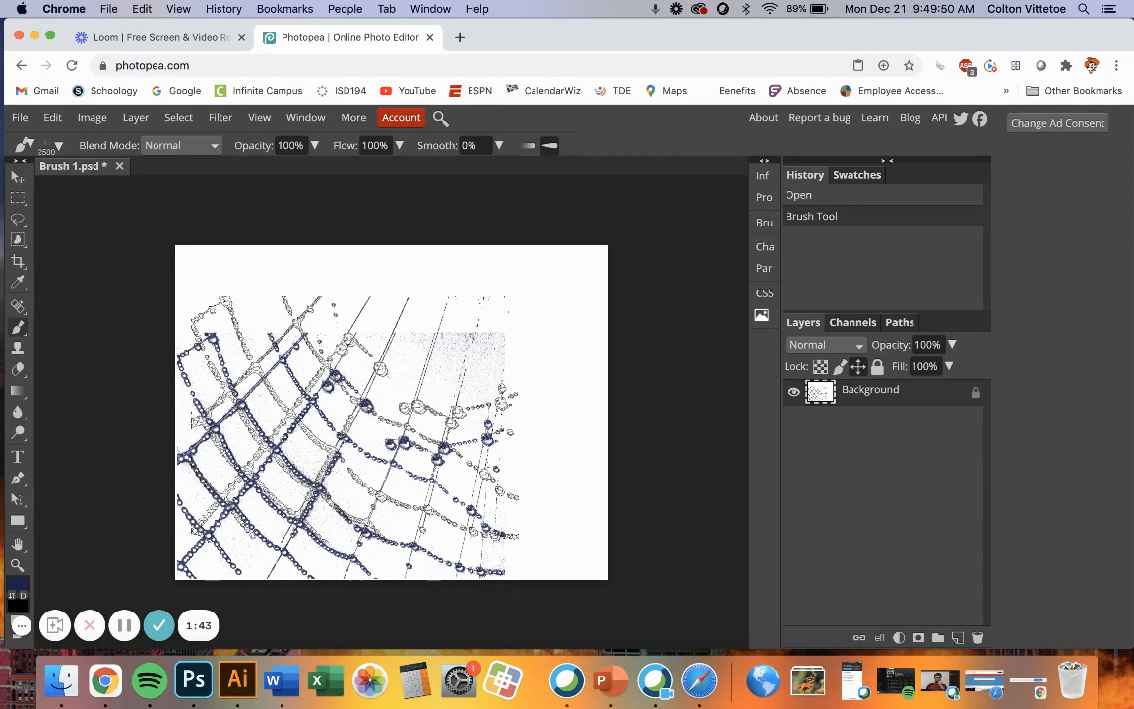
Enlarge the spider-web brush to 3500 px
key(bracketright)
key(bracketright)
key(bracketright)
key(bracketright)
key(bracketright)
key(bracketright)
key(bracketright)
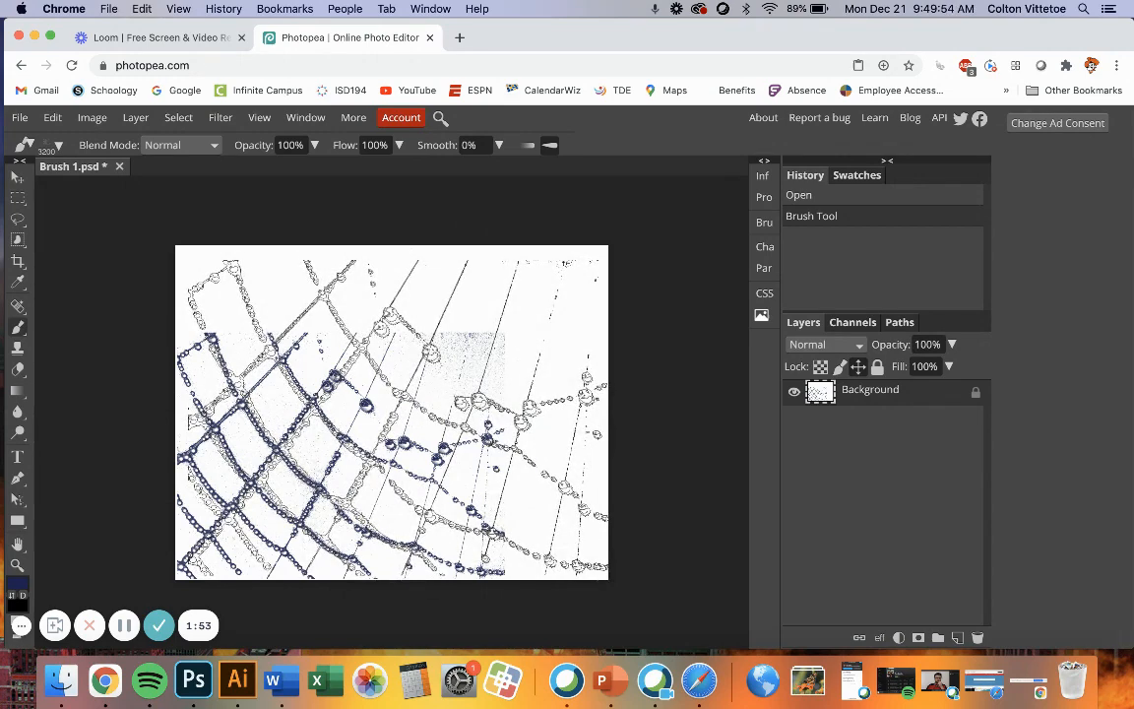
key(bracketright)
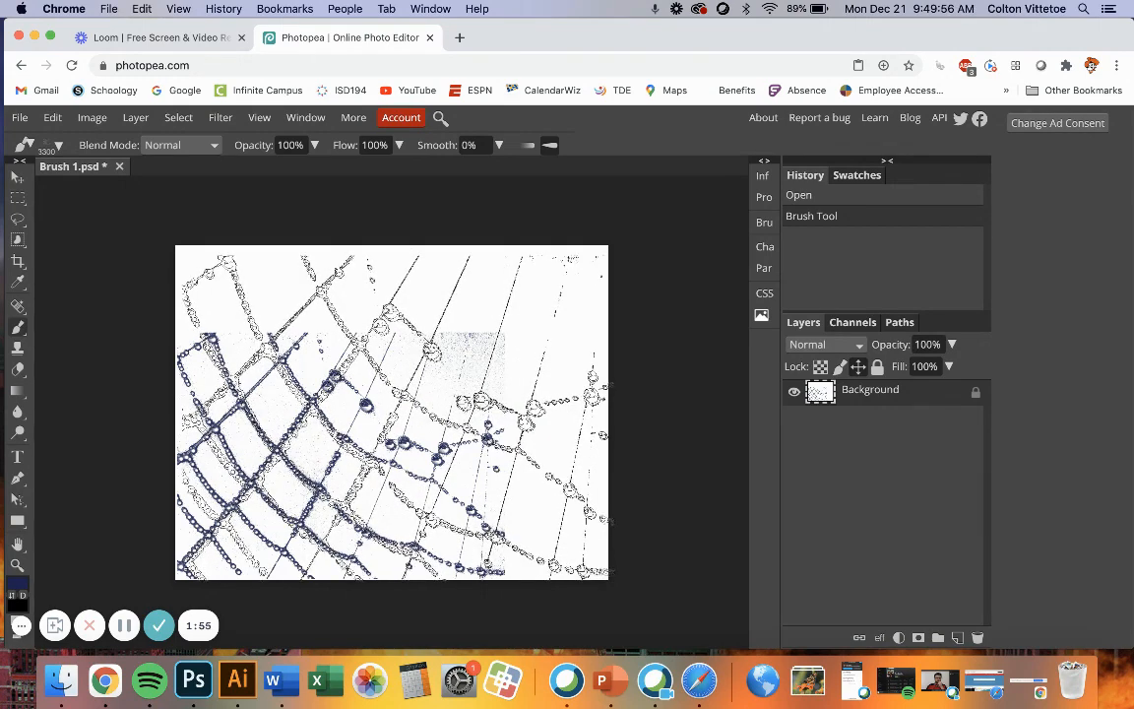
key(bracketright)
key(bracketright)
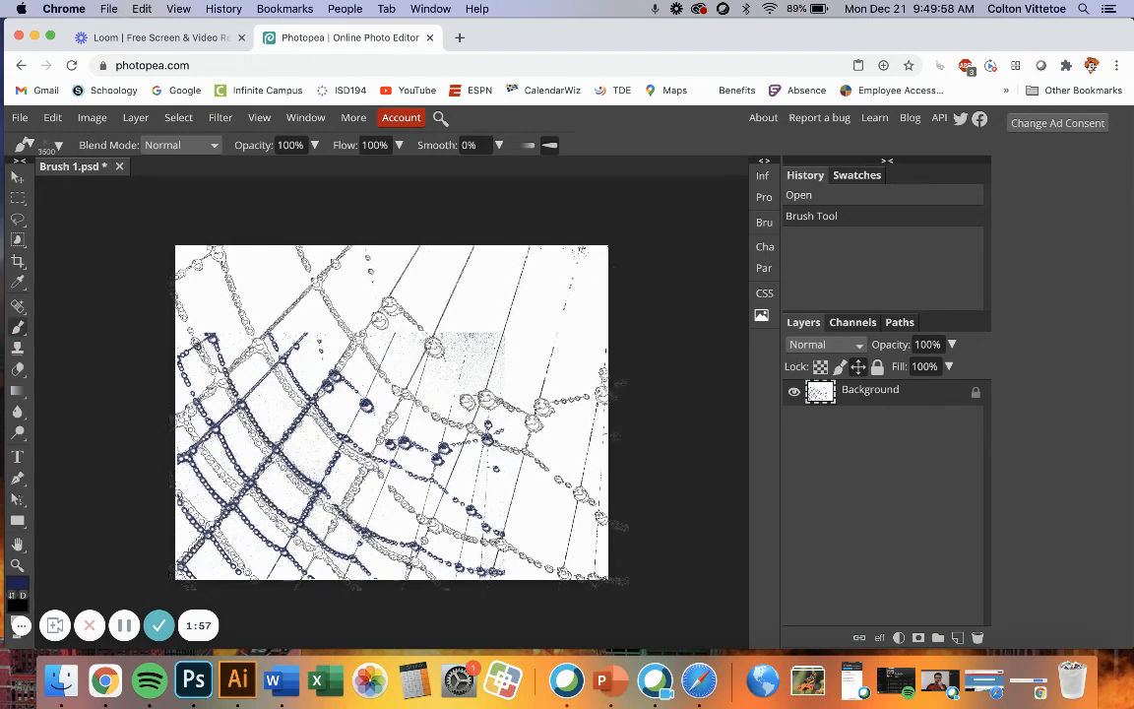
Undo the smaller web stamp and stamp the enlarged web once so it covers the whole canvas
key(super+z)
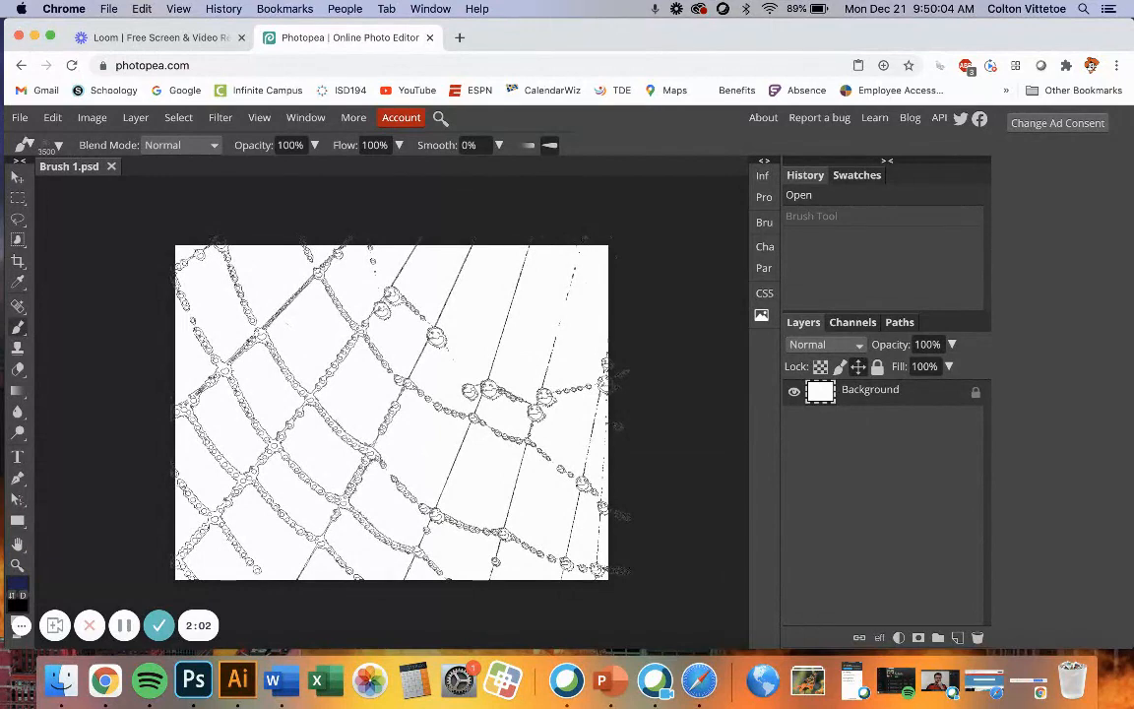
click(394, 409)
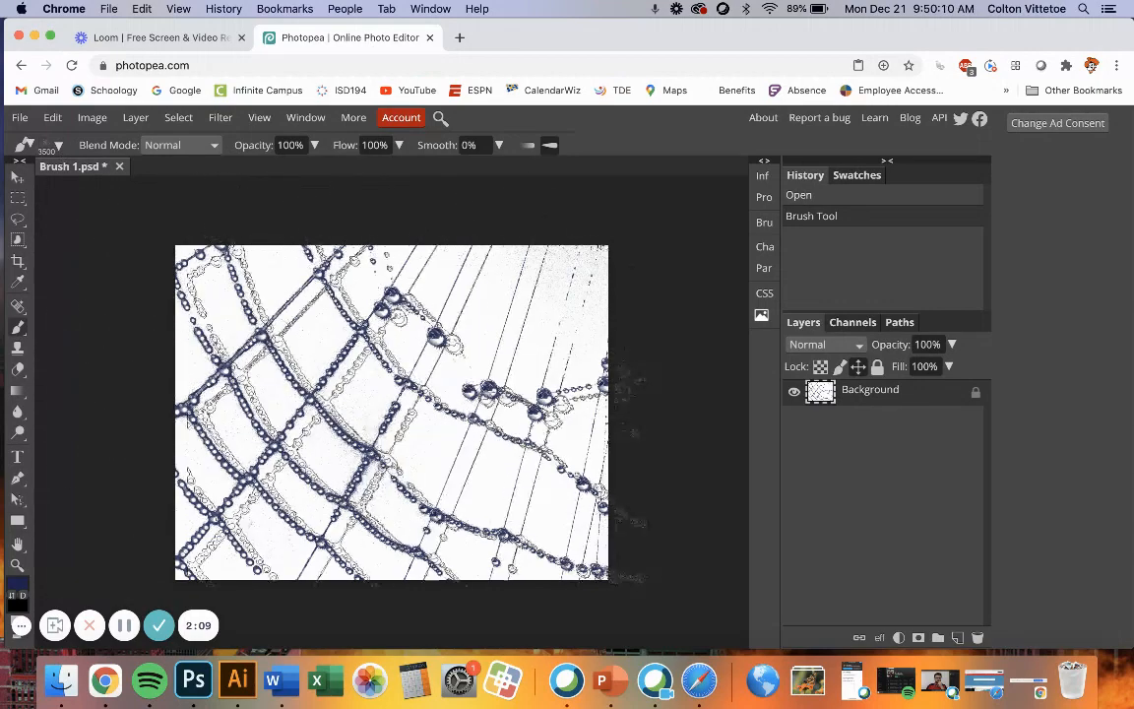
key(ctrl+z)
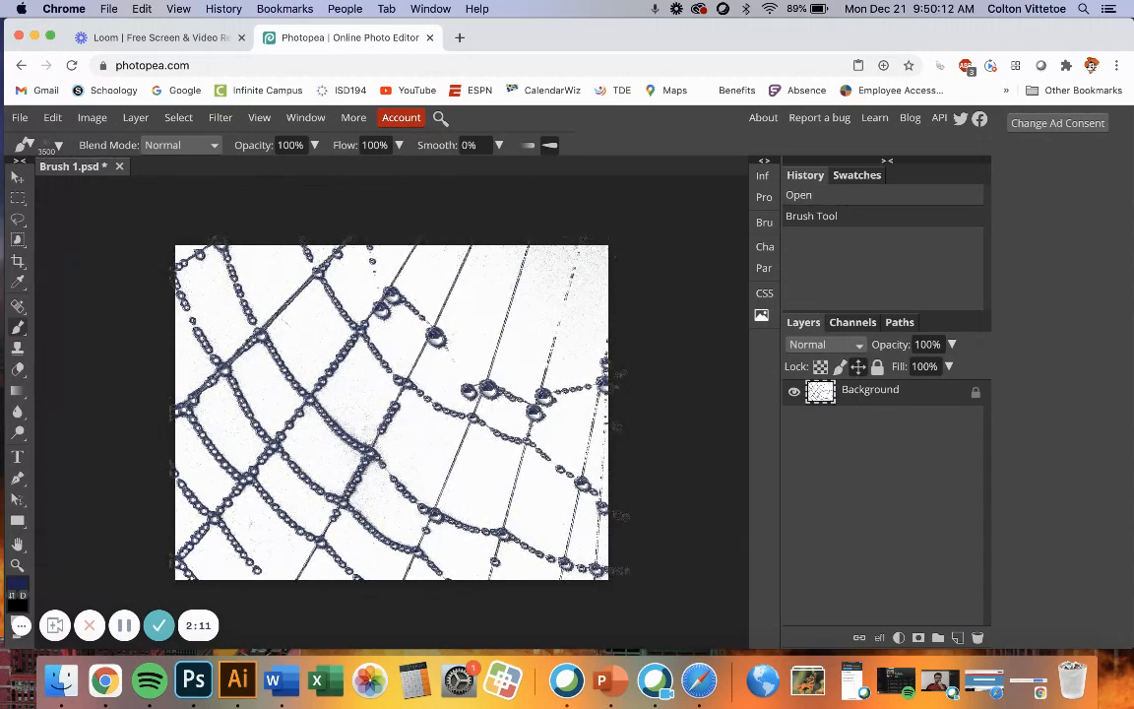
Choose the 451 px spider brush preset
click(58, 146)
drag(214, 281, 208, 339)
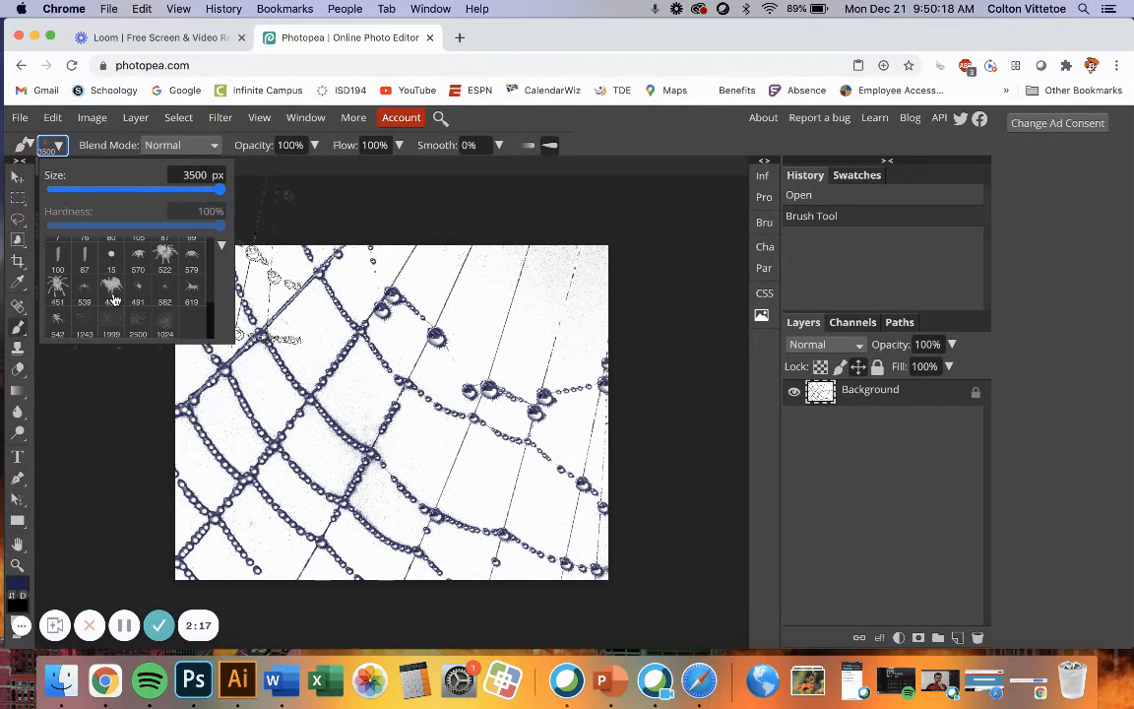
click(57, 285)
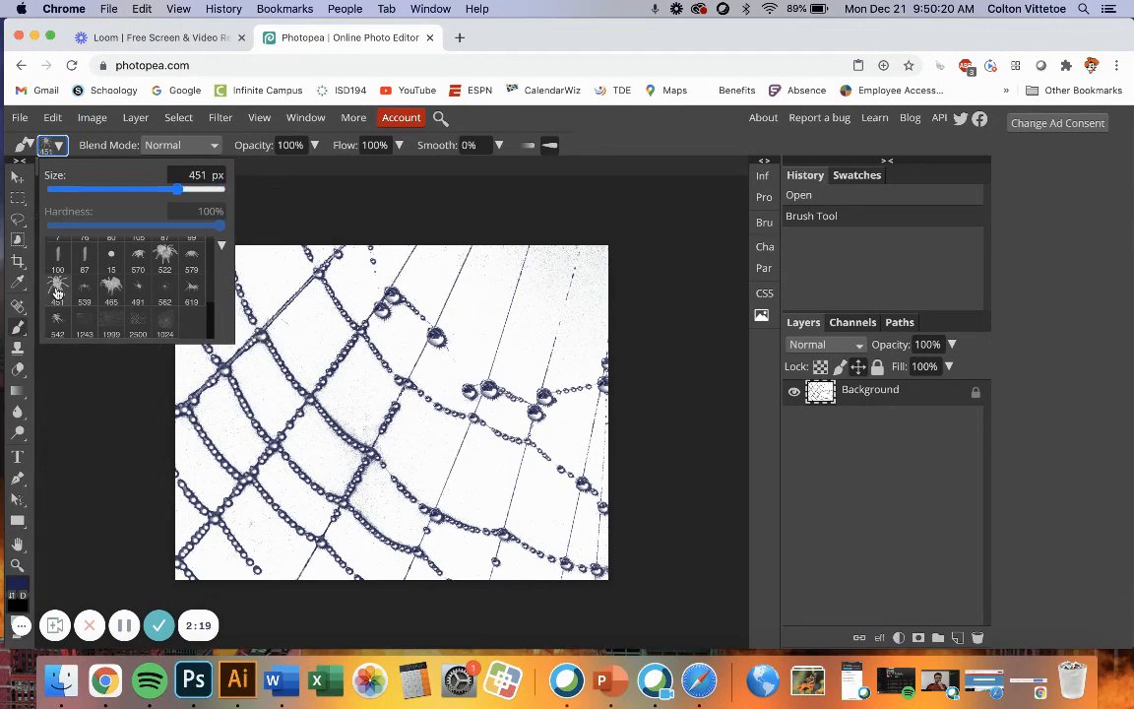
Set the foreground colour to teal, hex 2bc9b4
click(17, 591)
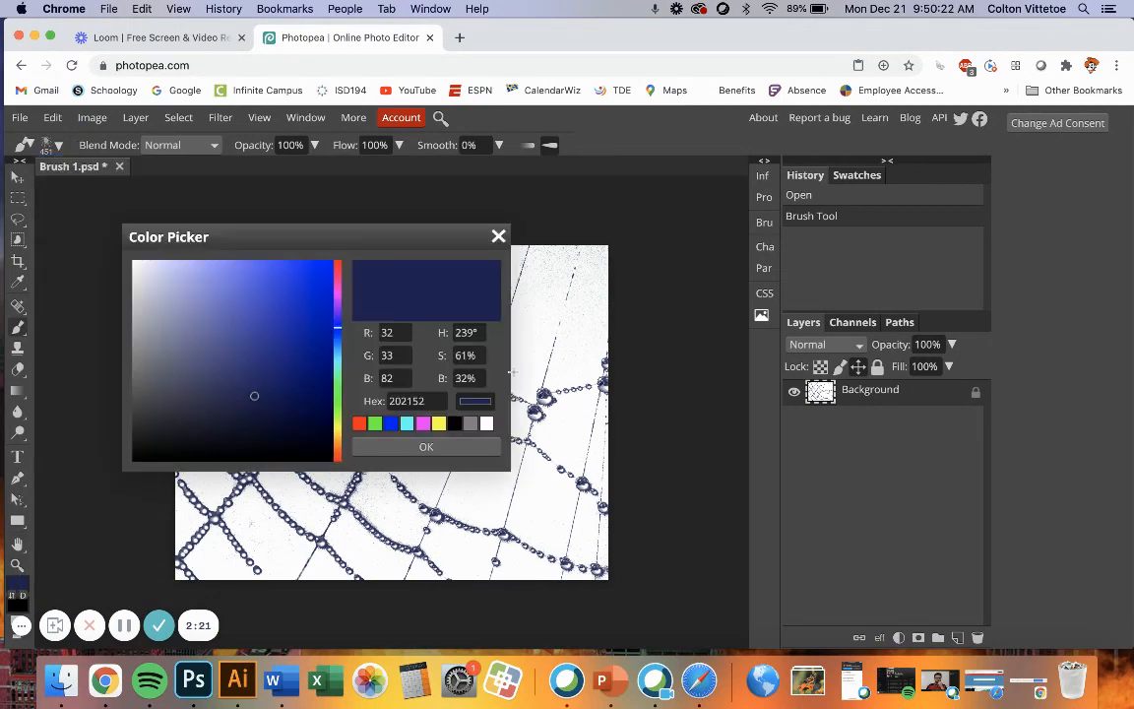
drag(334, 349, 340, 370)
click(293, 307)
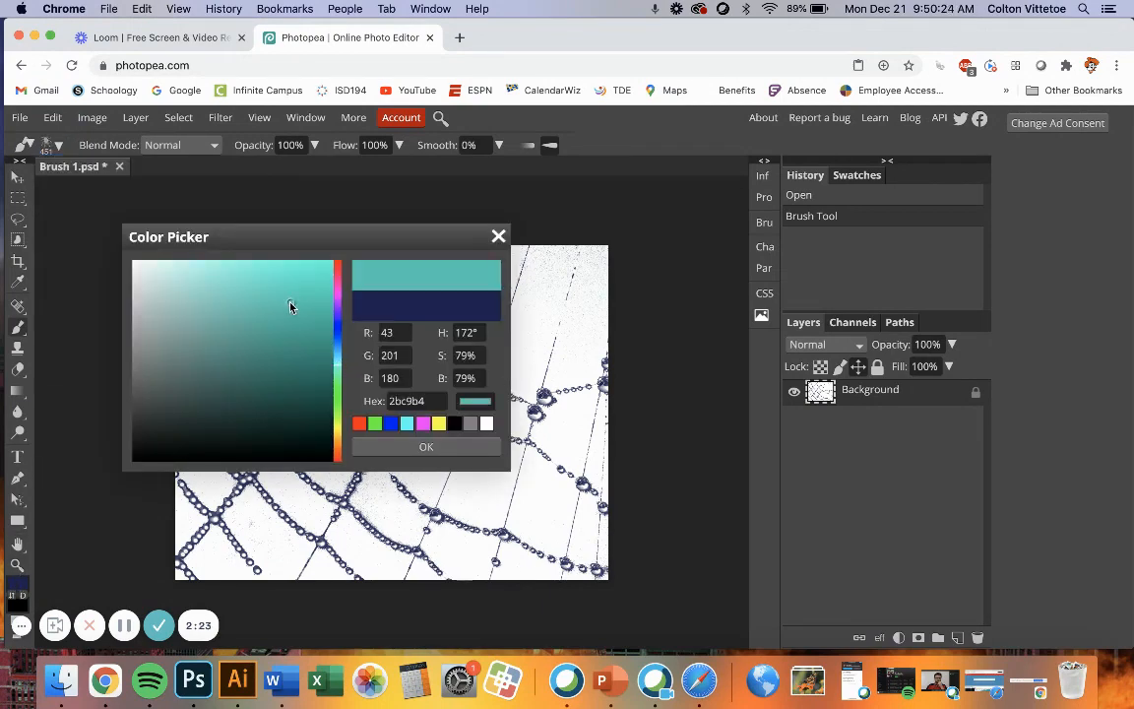
click(426, 447)
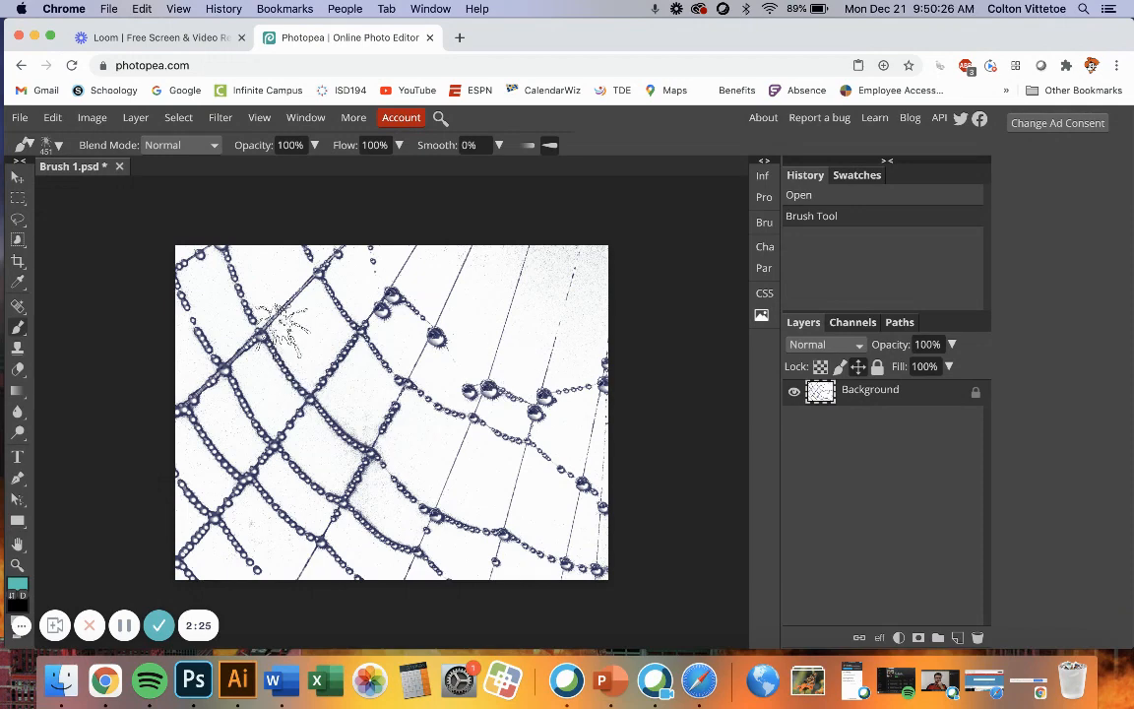
Enlarge the spider brush to 1200 px and stamp one teal spider in each upper corner area of the canvas
key(bracketright)
key(bracketright)
key(bracketright)
key(bracketright)
key(bracketright)
key(bracketright)
key(bracketright)
key(bracketright)
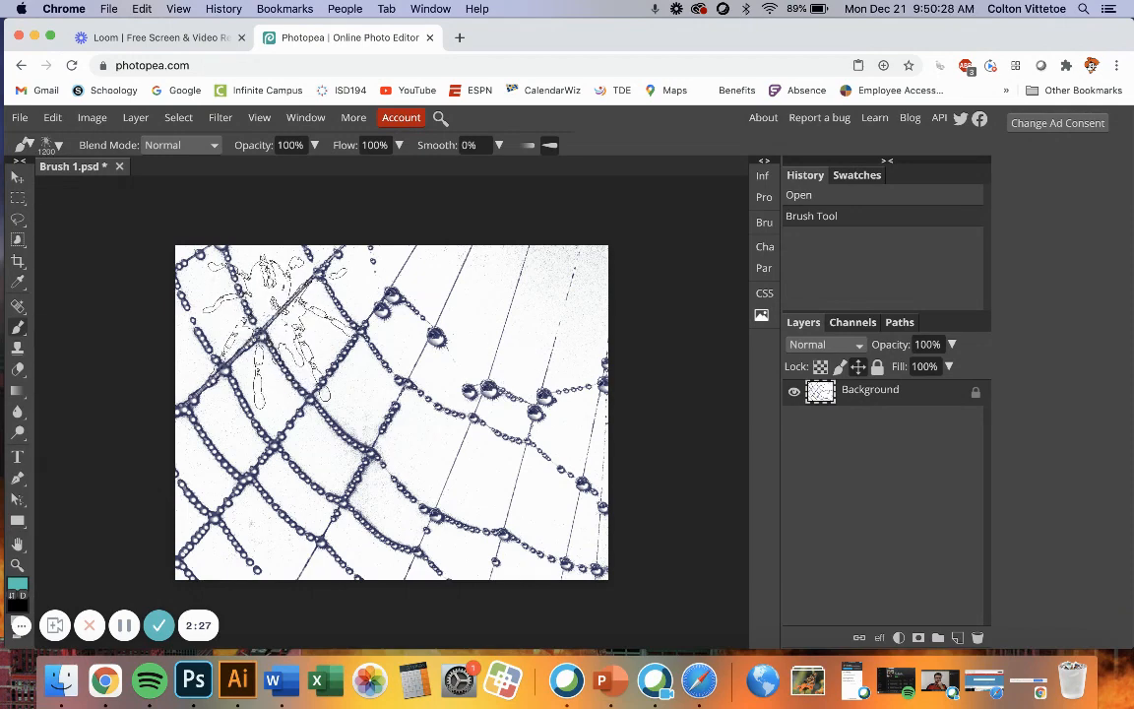
click(268, 325)
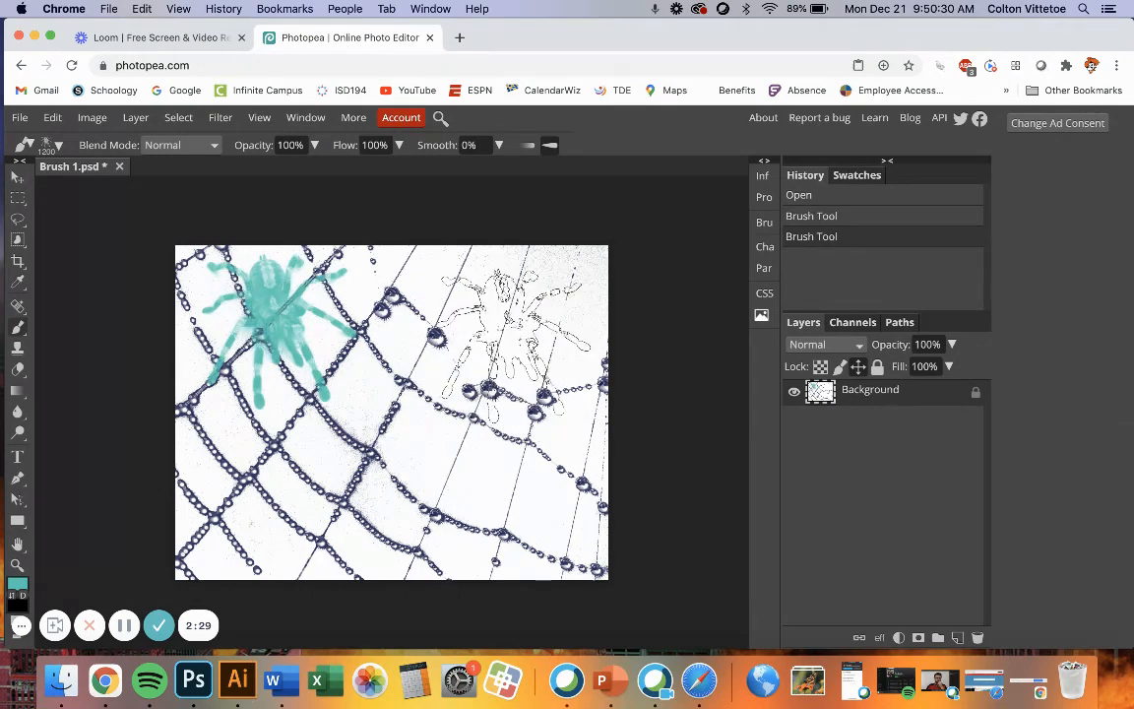
click(514, 335)
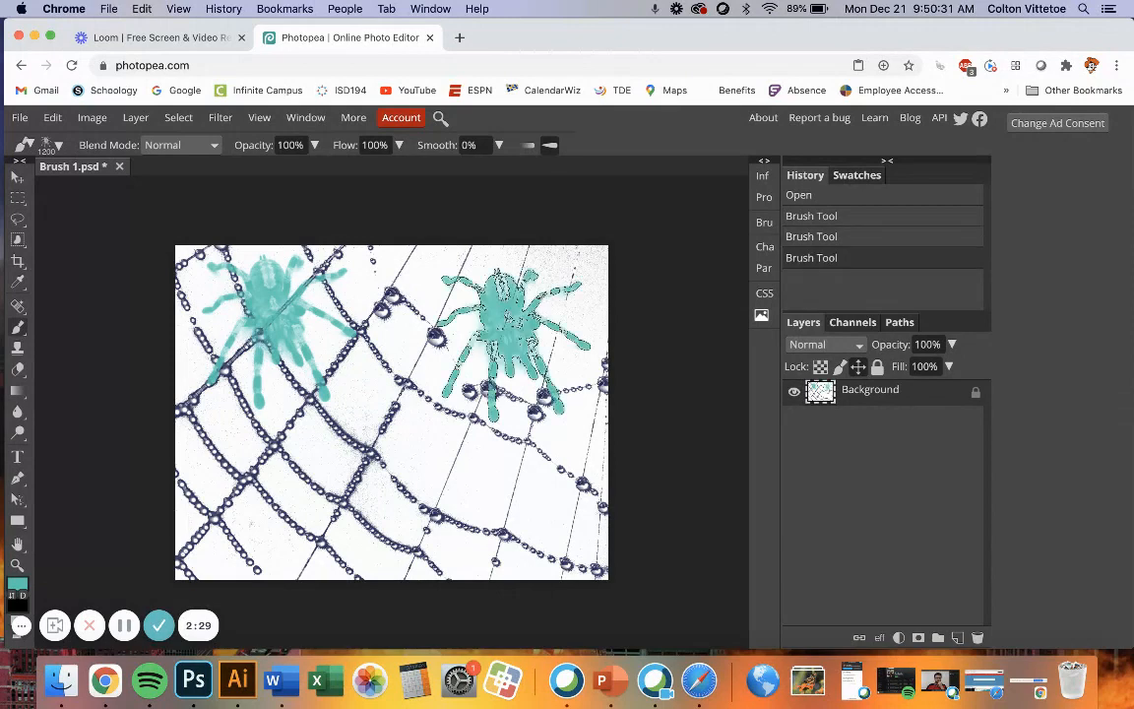
Choose the 539 px long-legged spider brush preset
click(59, 147)
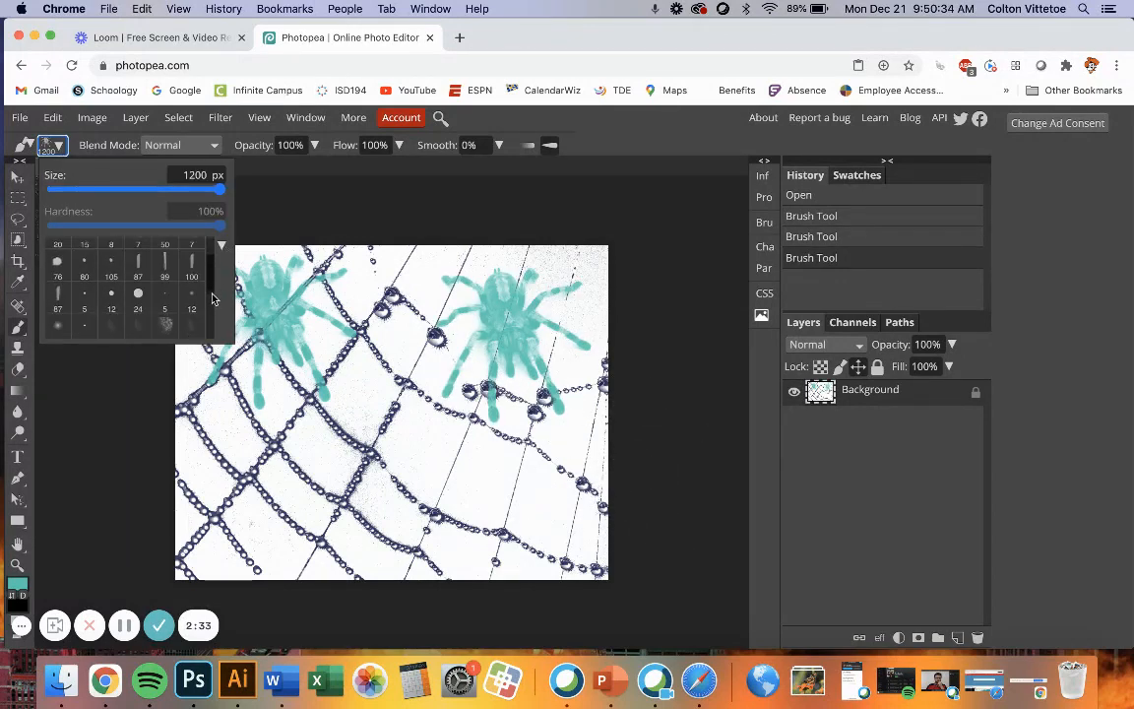
drag(212, 298, 209, 331)
click(85, 288)
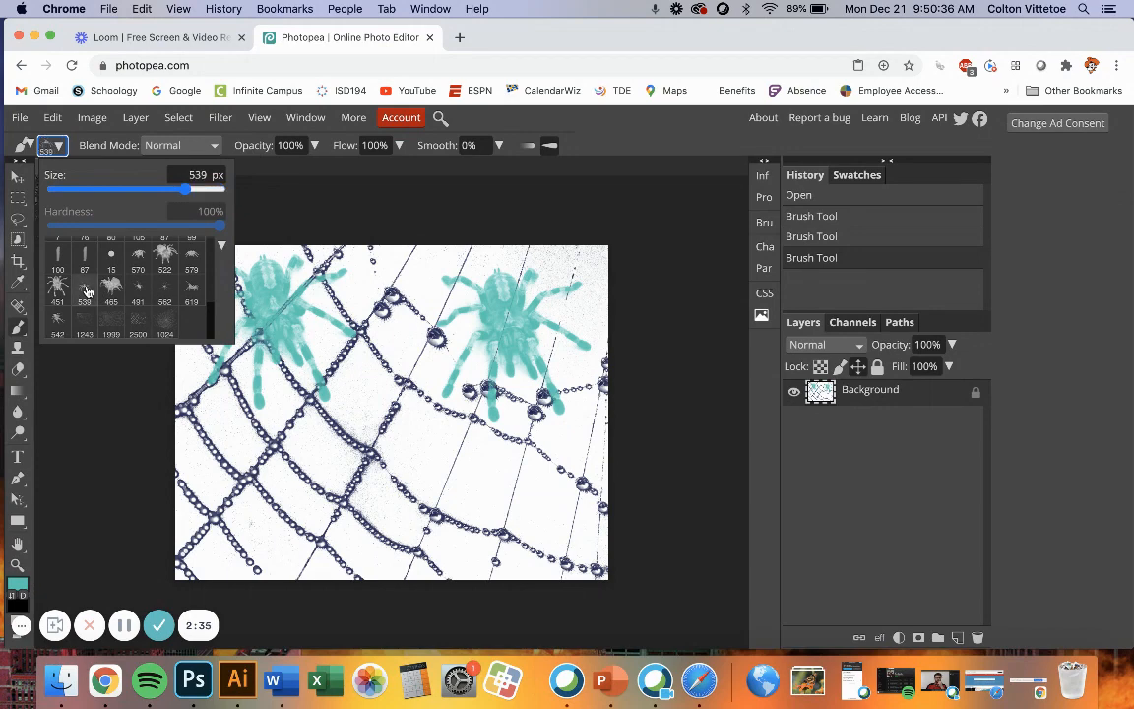
Swap the foreground and background colours and set the new foreground colour to a medium pink
click(12, 592)
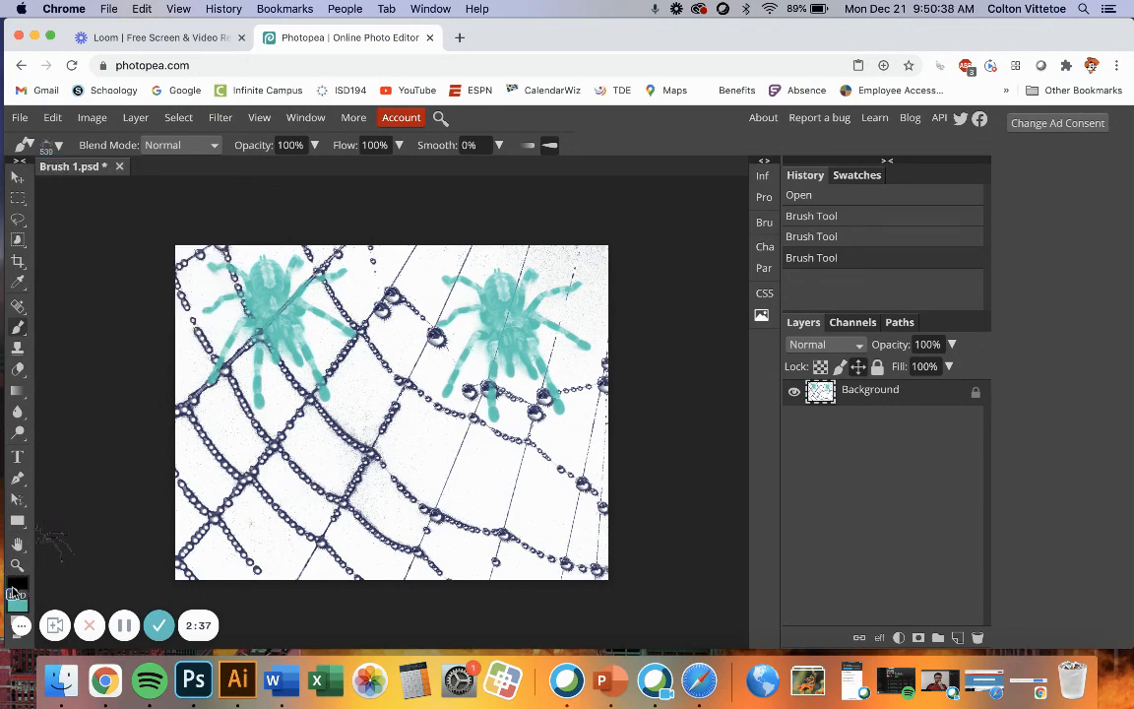
click(17, 584)
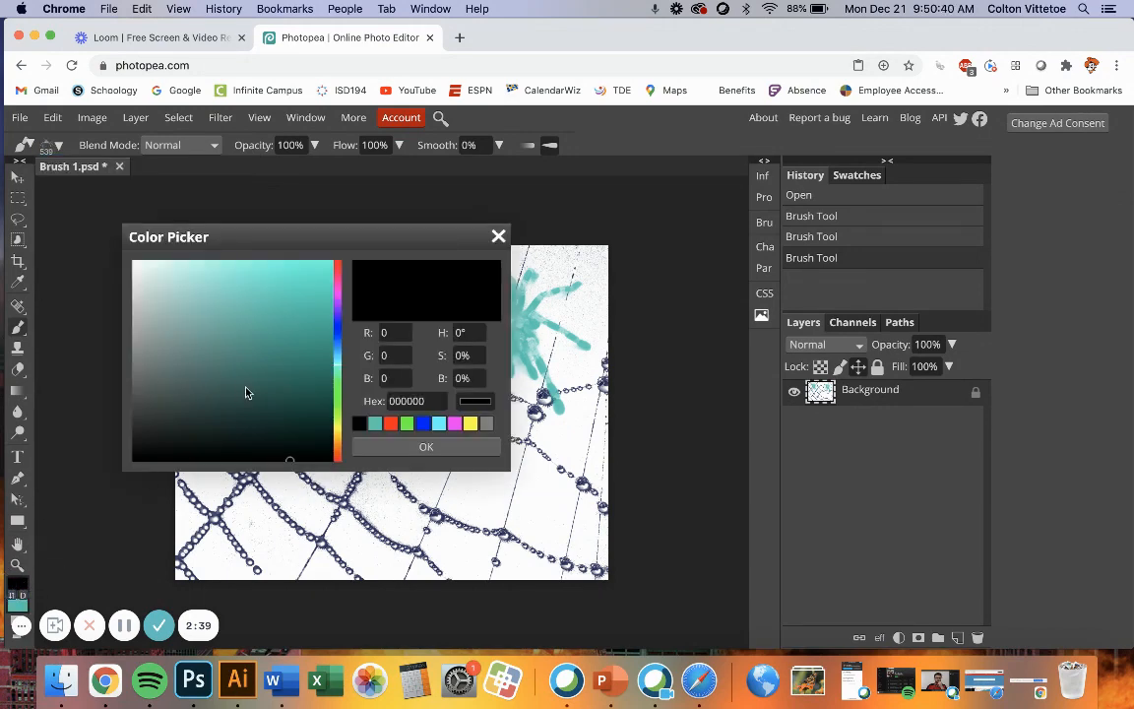
click(339, 274)
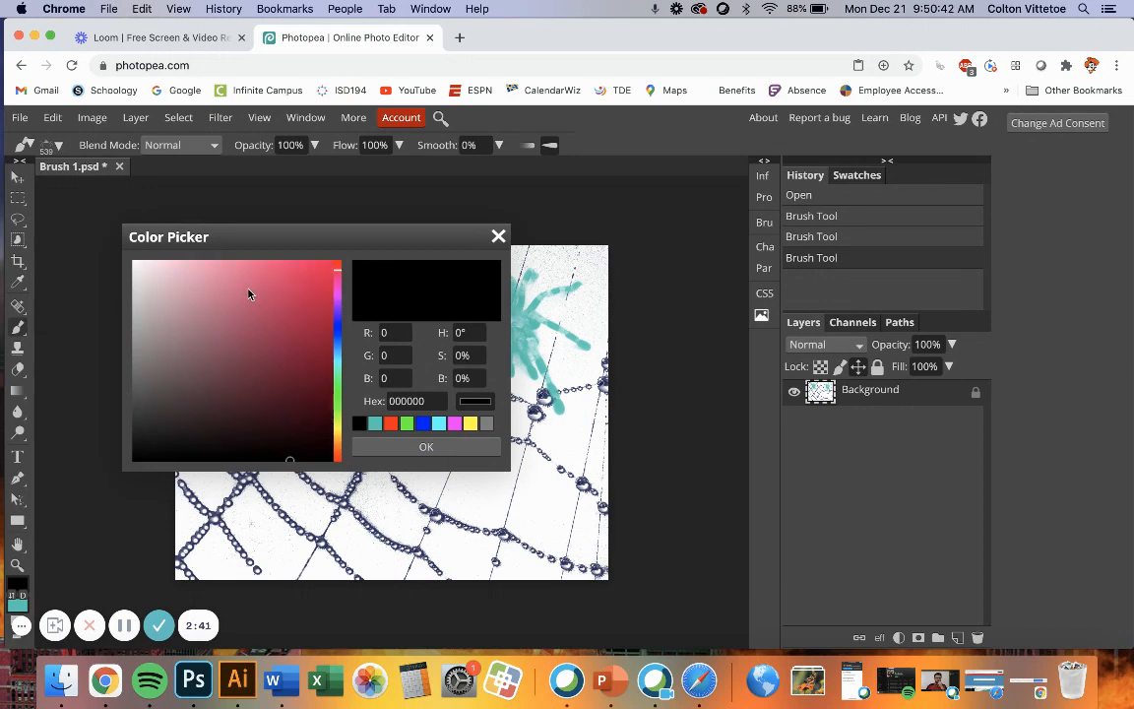
click(248, 289)
click(433, 448)
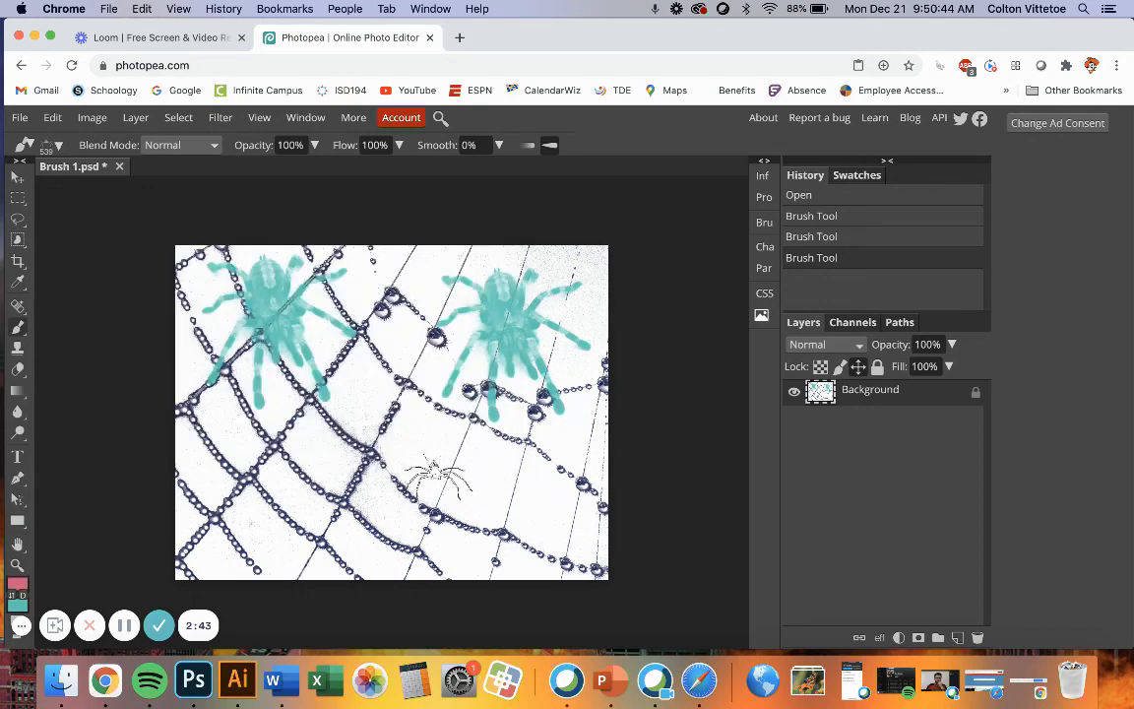
Enlarge the long-legged spider brush to 1800 px
key(bracketright)
key(bracketright)
key(bracketright)
key(bracketright)
key(bracketright)
key(bracketright)
key(bracketright)
key(bracketright)
key(bracketright)
key(bracketright)
key(bracketright)
key(bracketright)
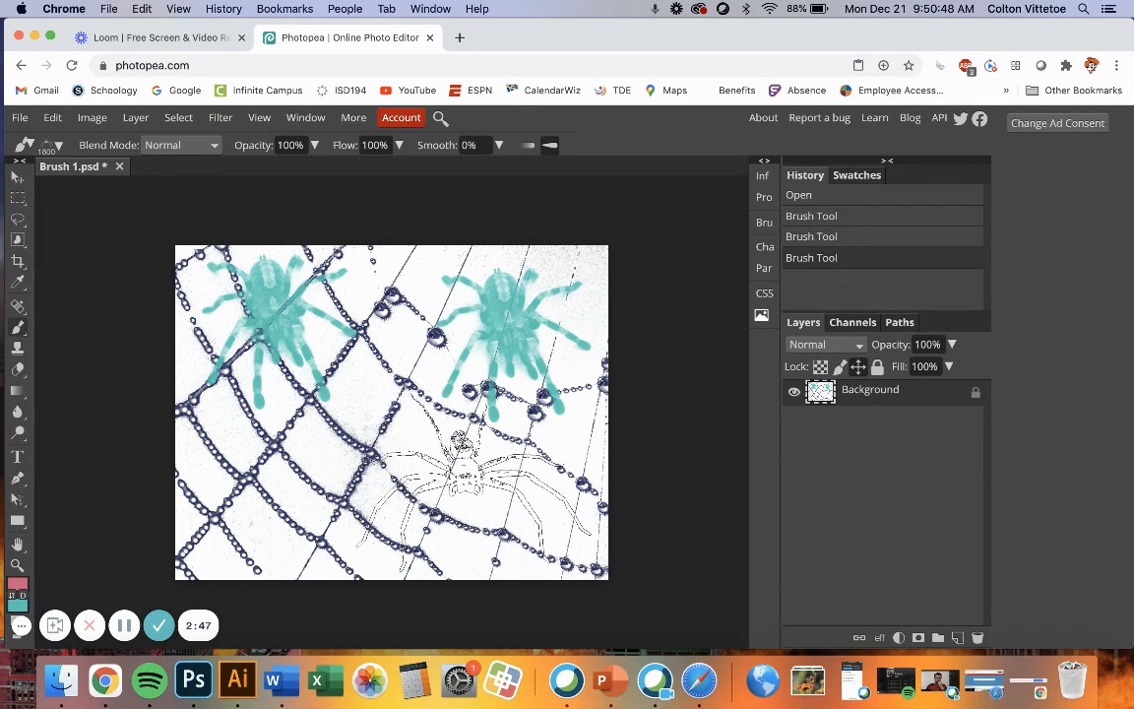
Stamp pink spiders at the canvas's lower right, lower left and upper-right corner, and paint overlapping spiders across its left and middle
click(470, 480)
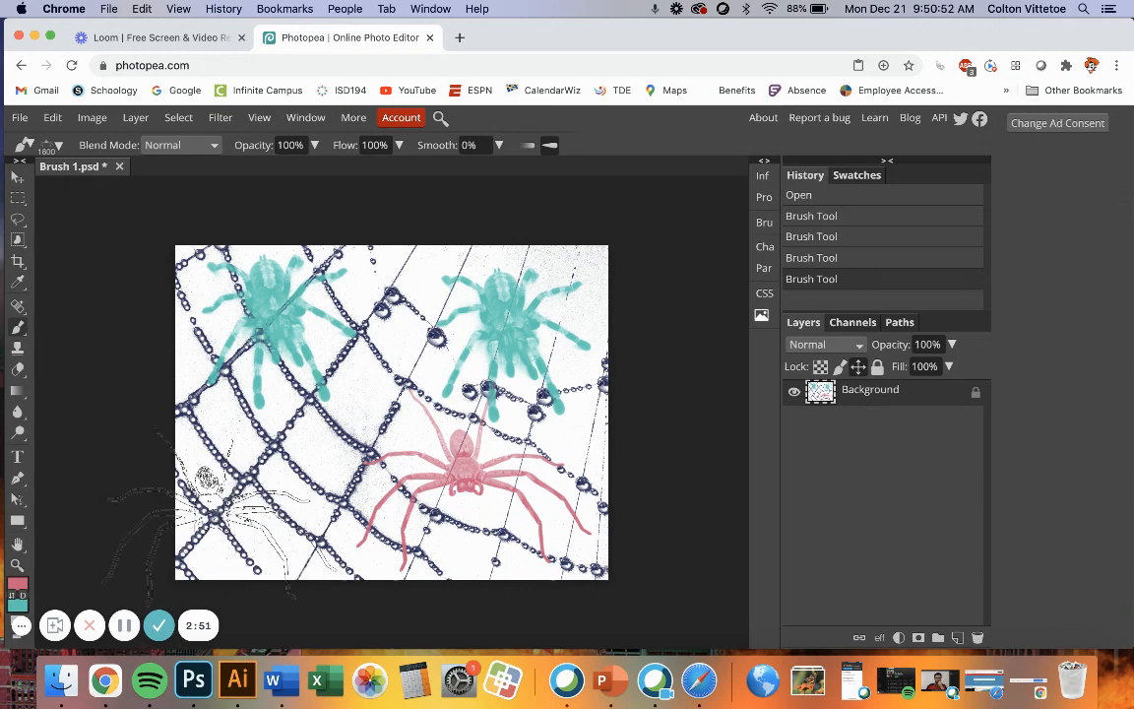
click(212, 504)
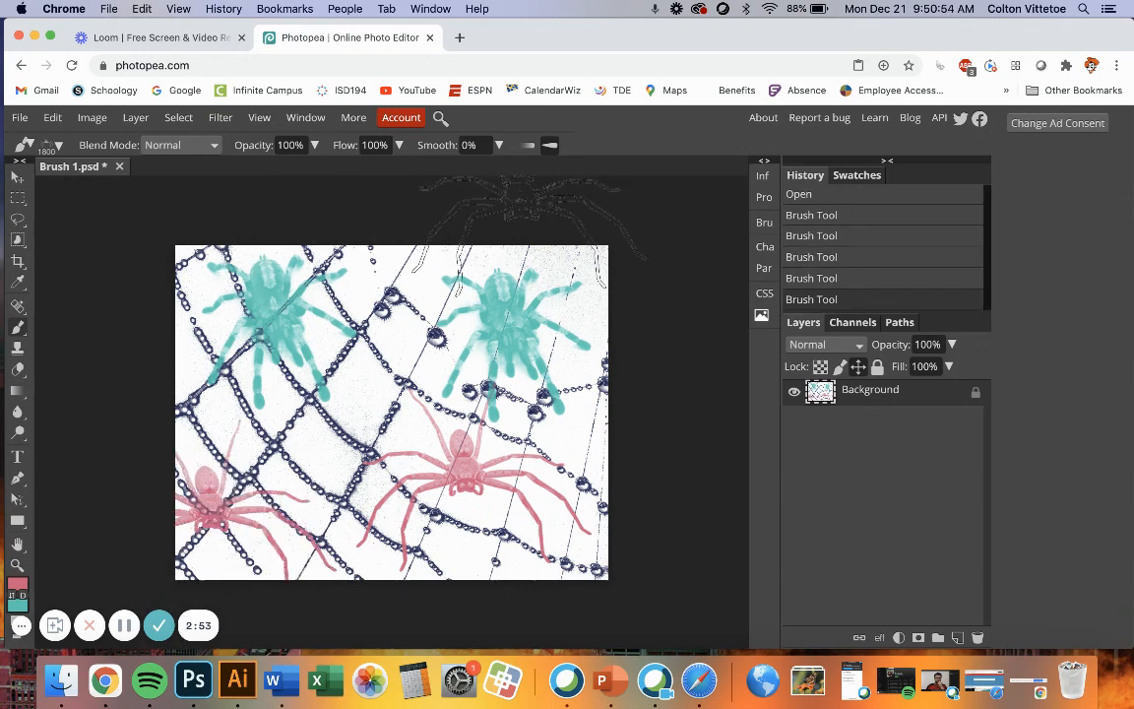
click(591, 258)
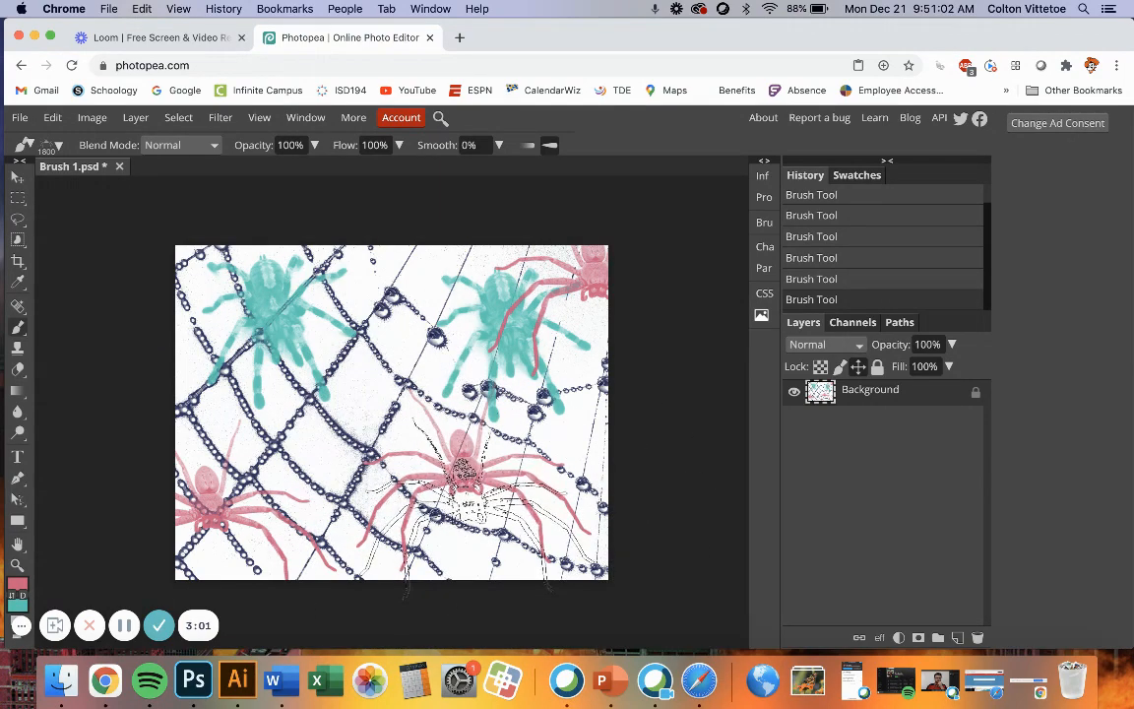
mouse_move(370, 340)
mouse_down()
mouse_move(413, 364)
mouse_move(438, 453)
mouse_move(391, 517)
mouse_move(313, 532)
mouse_move(235, 497)
mouse_move(199, 448)
mouse_move(175, 369)
mouse_move(222, 276)
mouse_move(320, 212)
mouse_up()
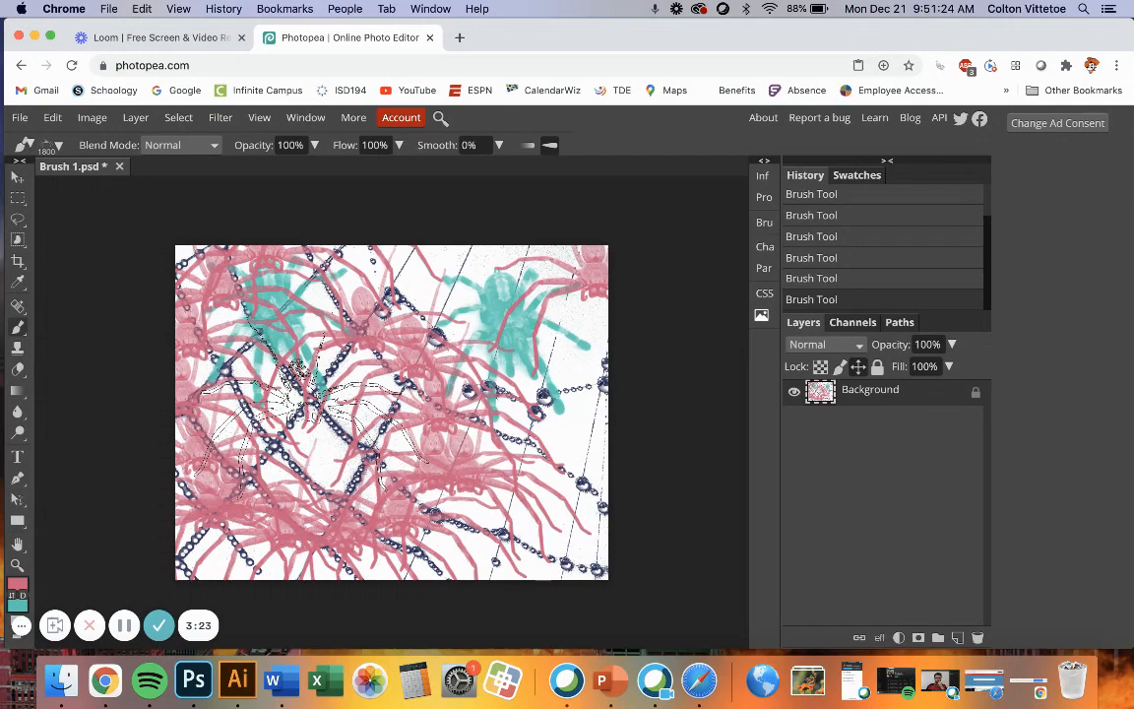
Switch to the Brushlovers site in Safari and search it for dinosaurs
click(703, 683)
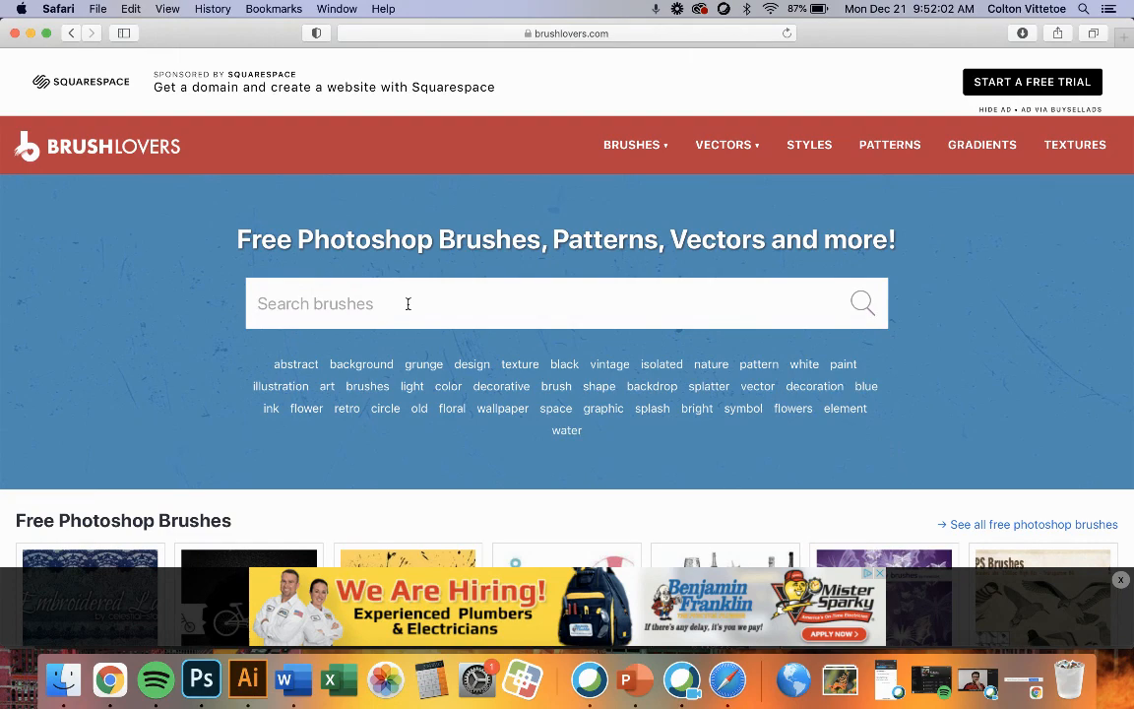
text(dinosaurs)
scroll(419, 355, down, 5)
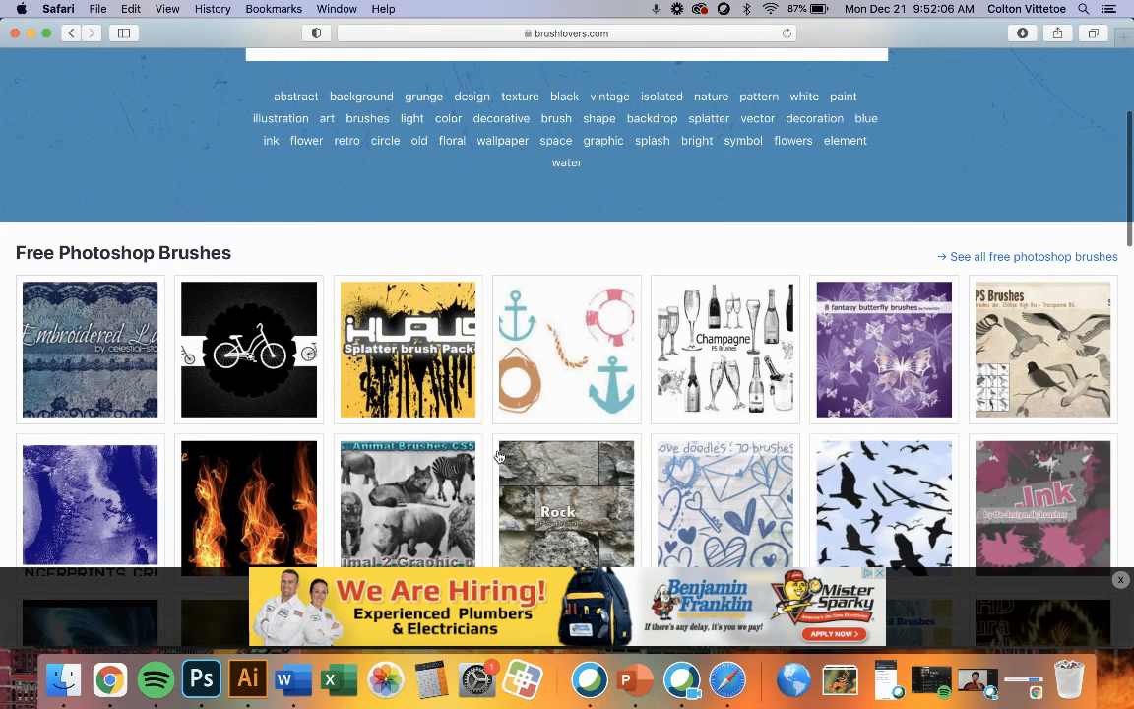
scroll(360, 311, up, 5)
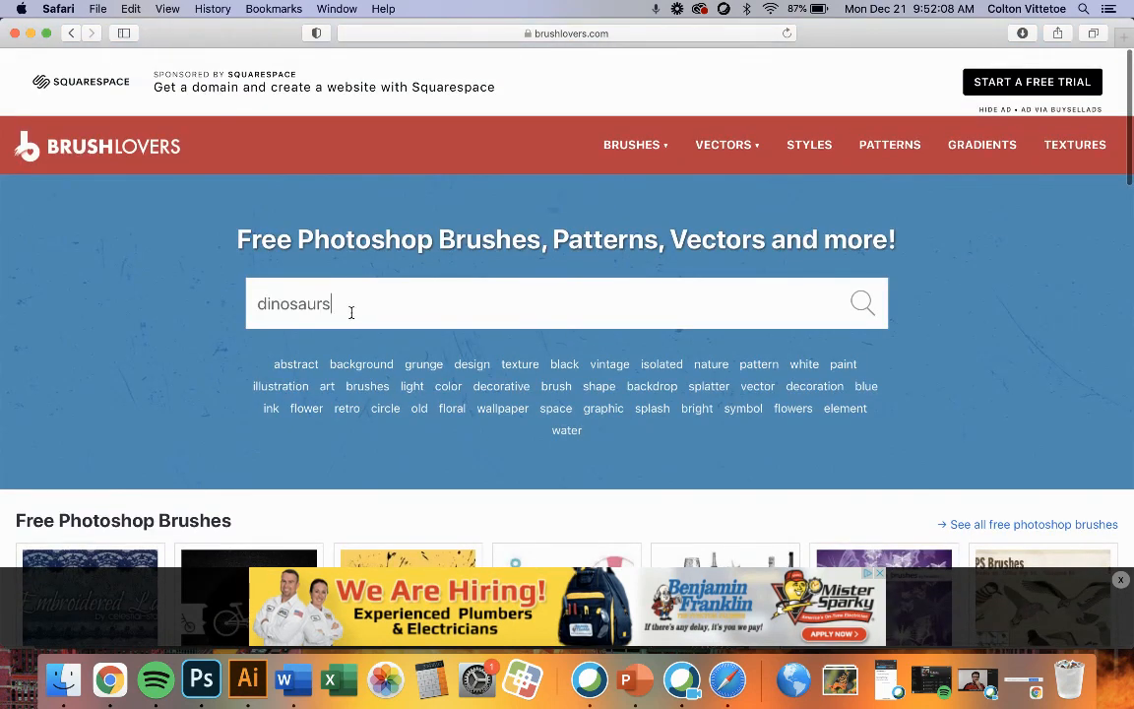
key(Return)
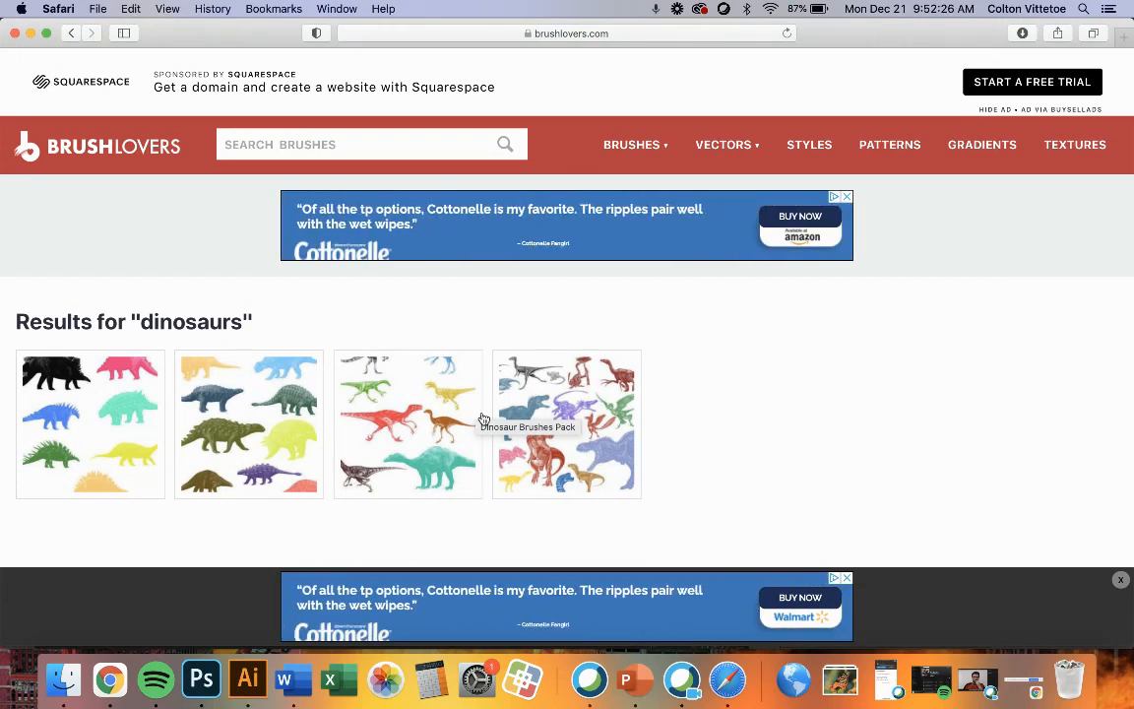
Open the Mix Dinosaur Brushes pack from the search results and download it
click(580, 399)
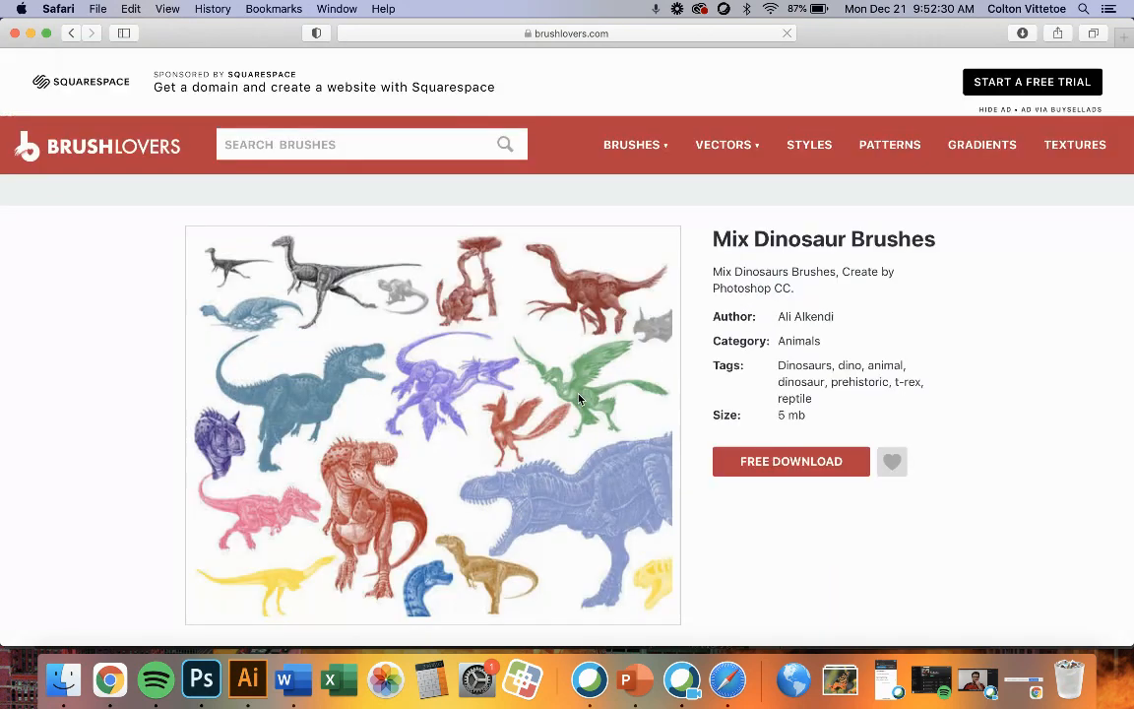
scroll(735, 477, down, 3)
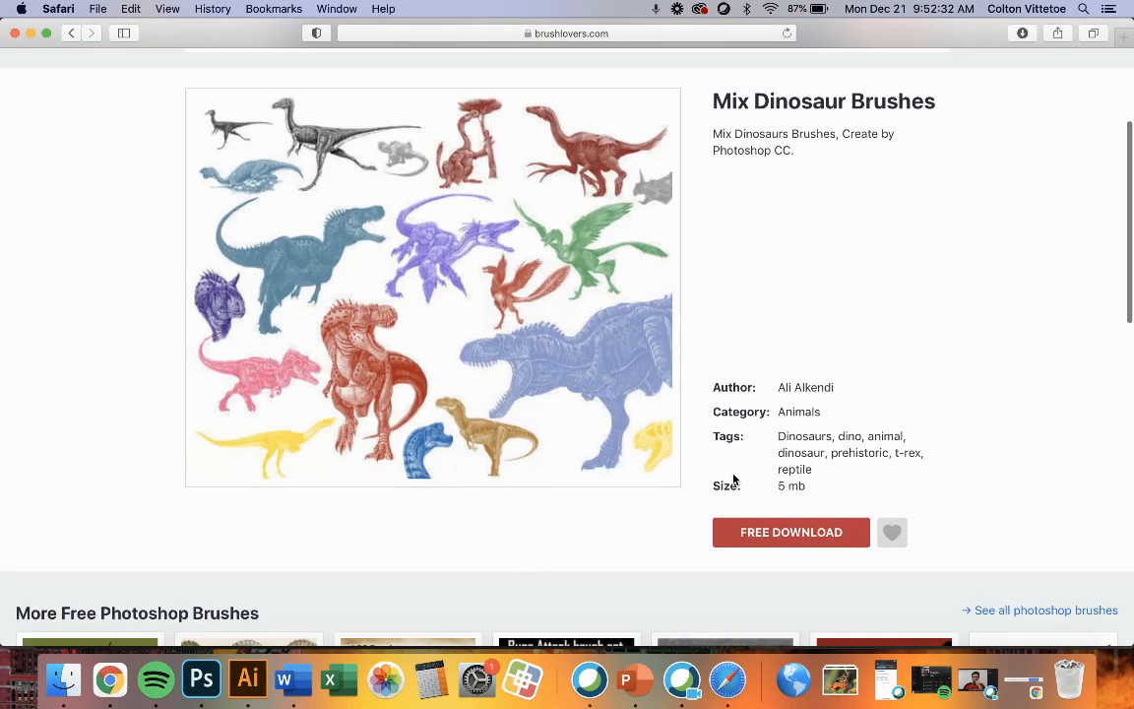
click(777, 532)
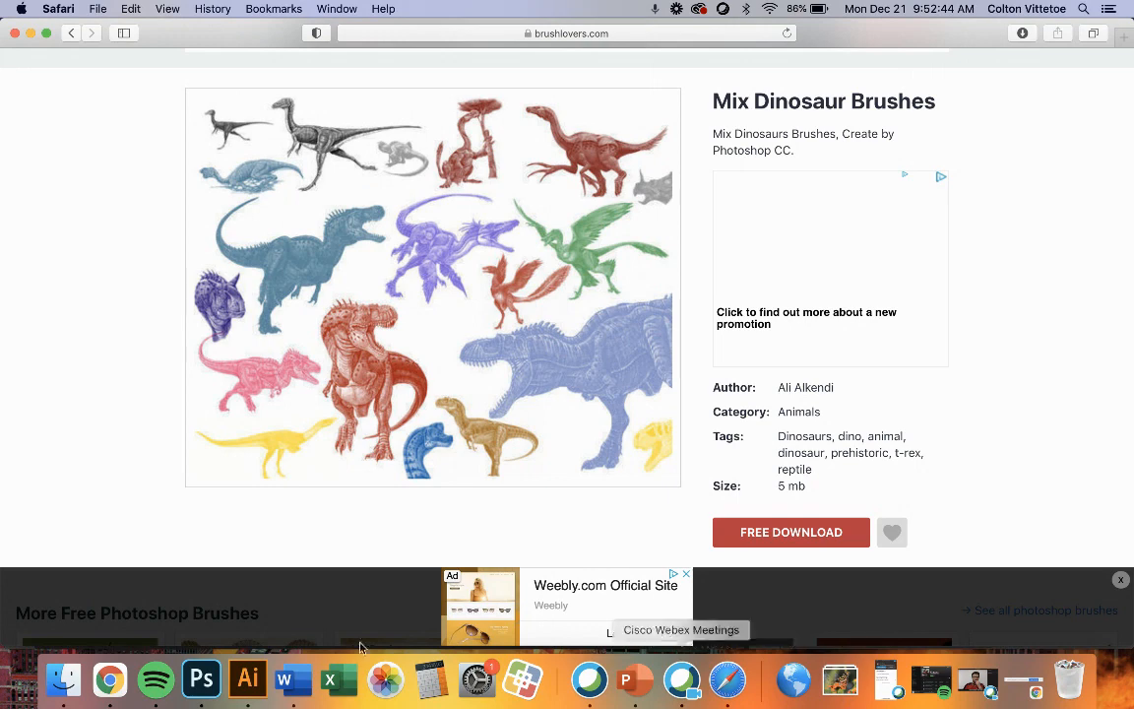
Return to Photopea in Chrome and create a new 11 × 8.5 inch, 300 DPI project named Brush 2 with a white background
click(1019, 685)
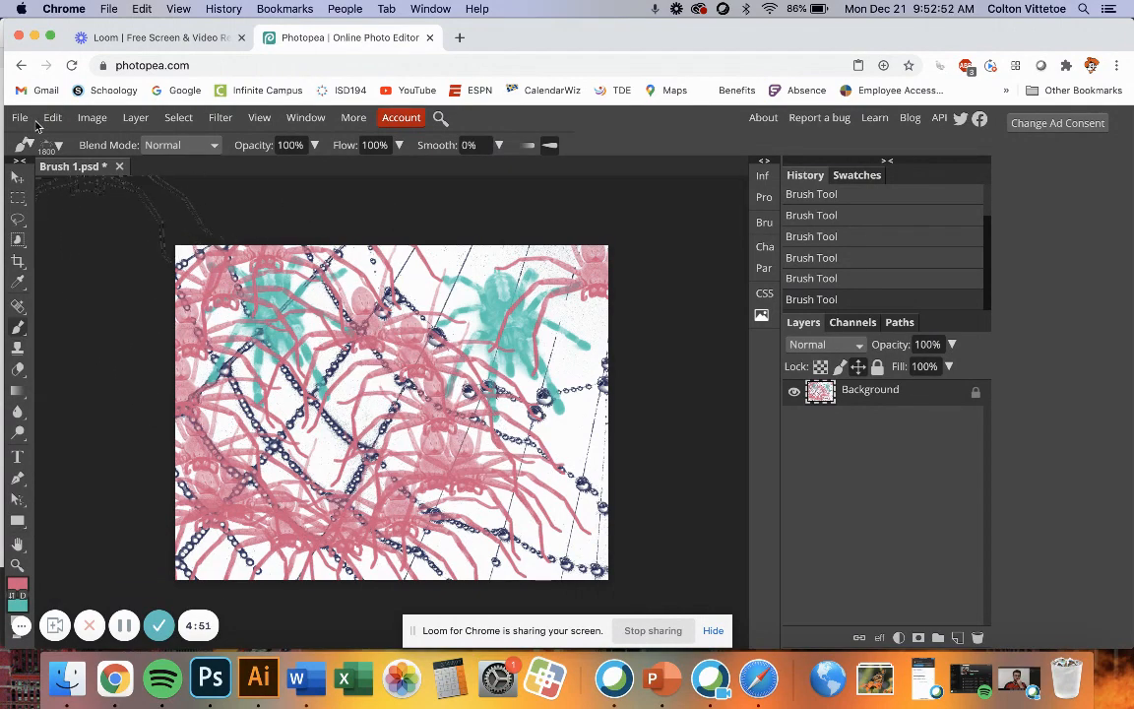
click(20, 117)
click(39, 142)
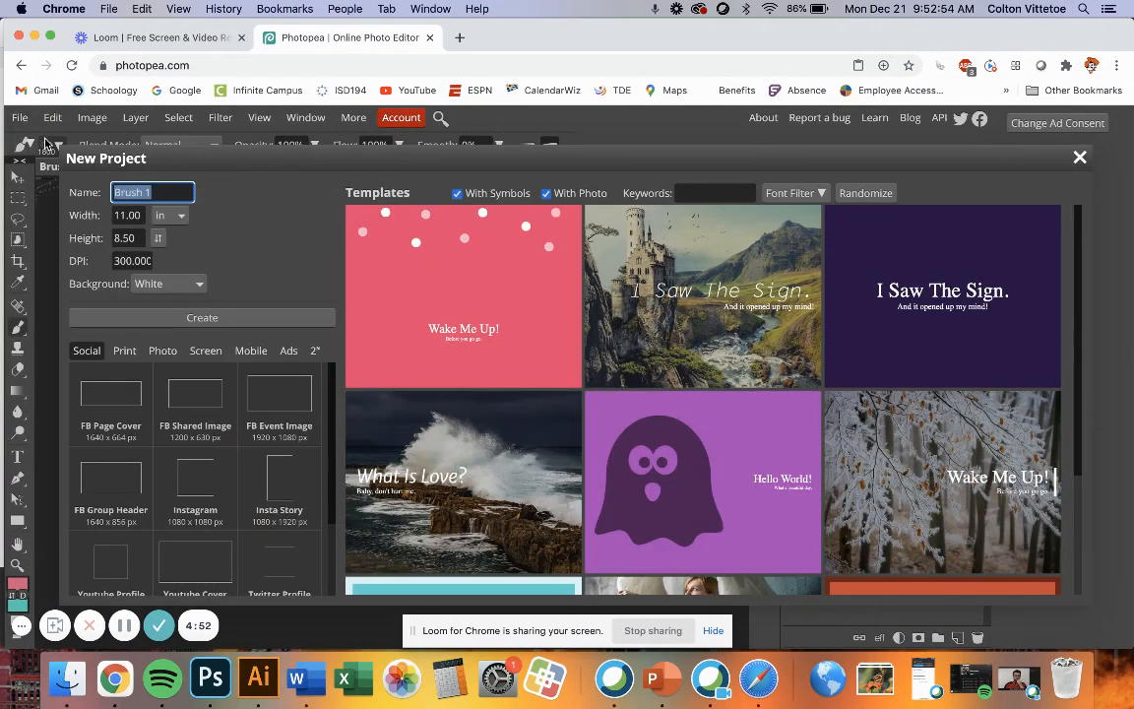
click(163, 191)
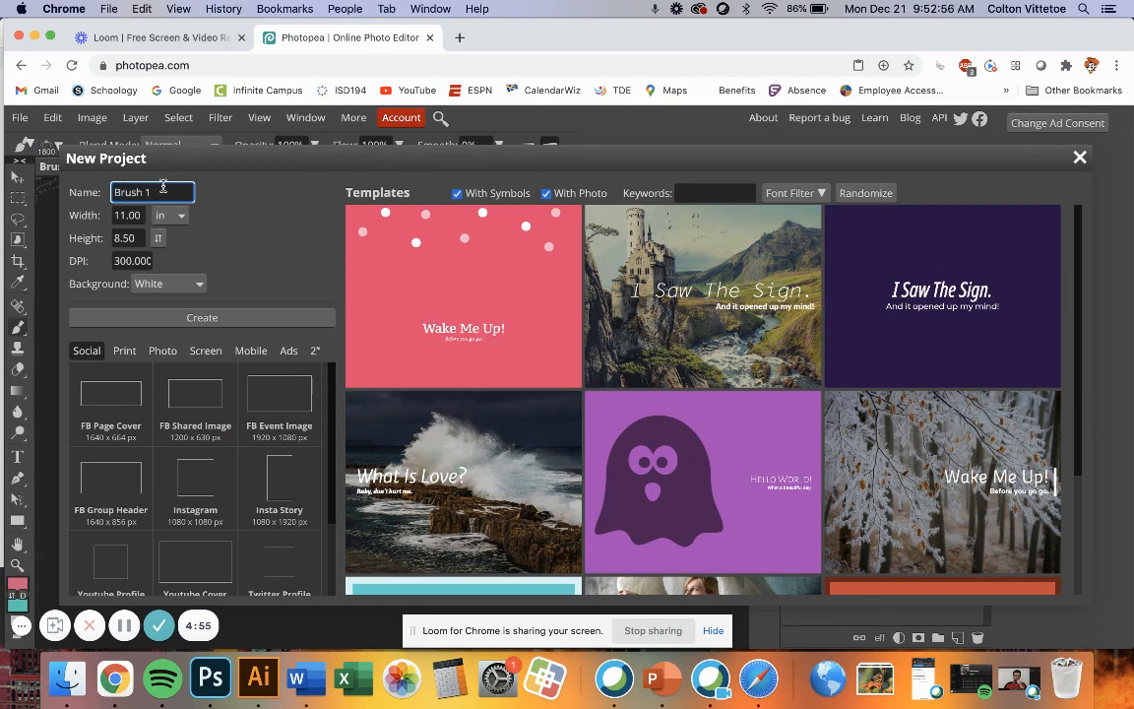
text(2)
click(197, 317)
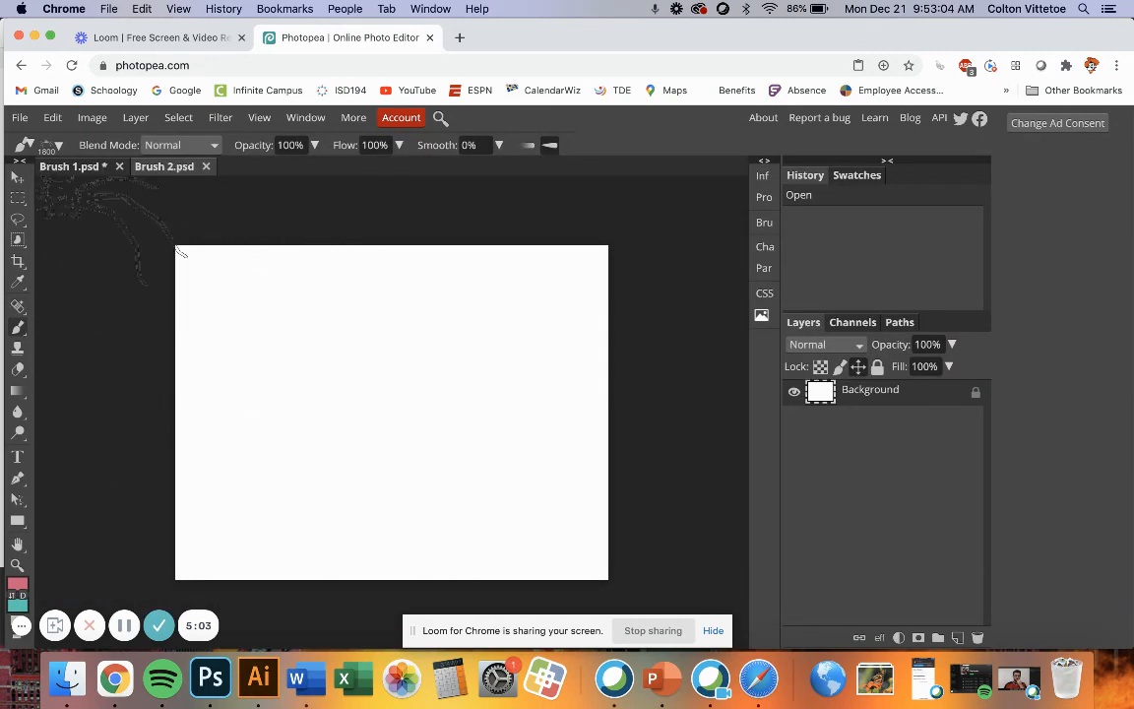
Load the Mix Dinosaurs .abr file from the mix-dinosaur-brushes folder in Downloads as brushes and agree to load it next time
click(59, 145)
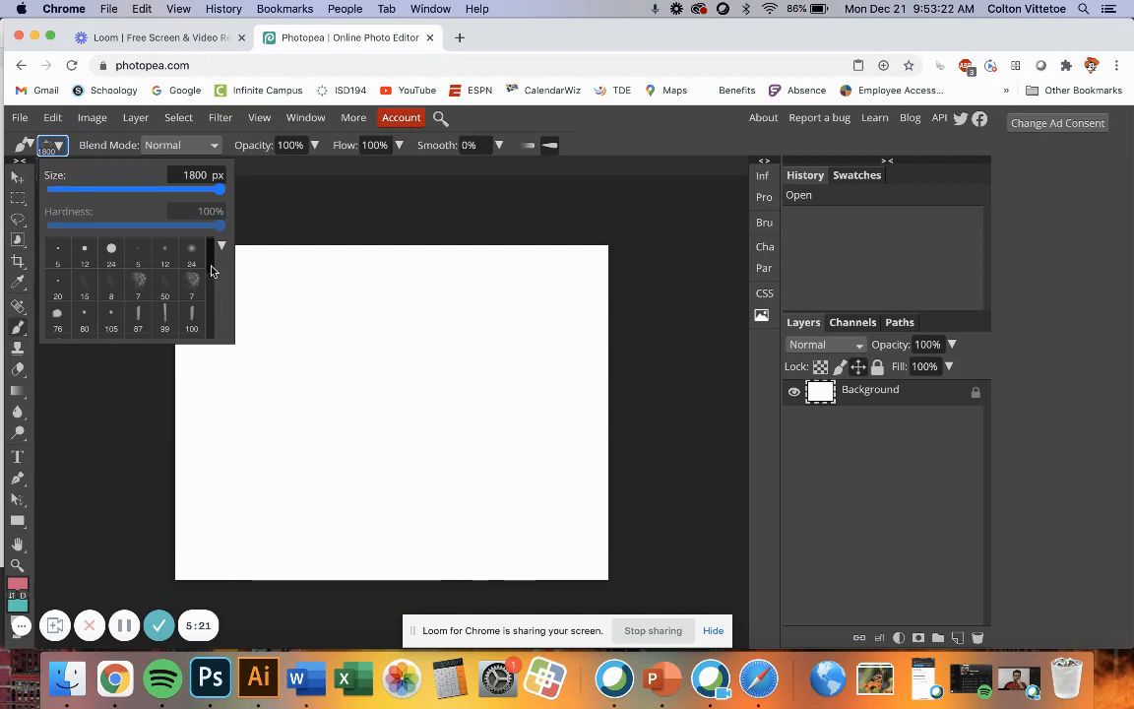
drag(211, 271, 214, 344)
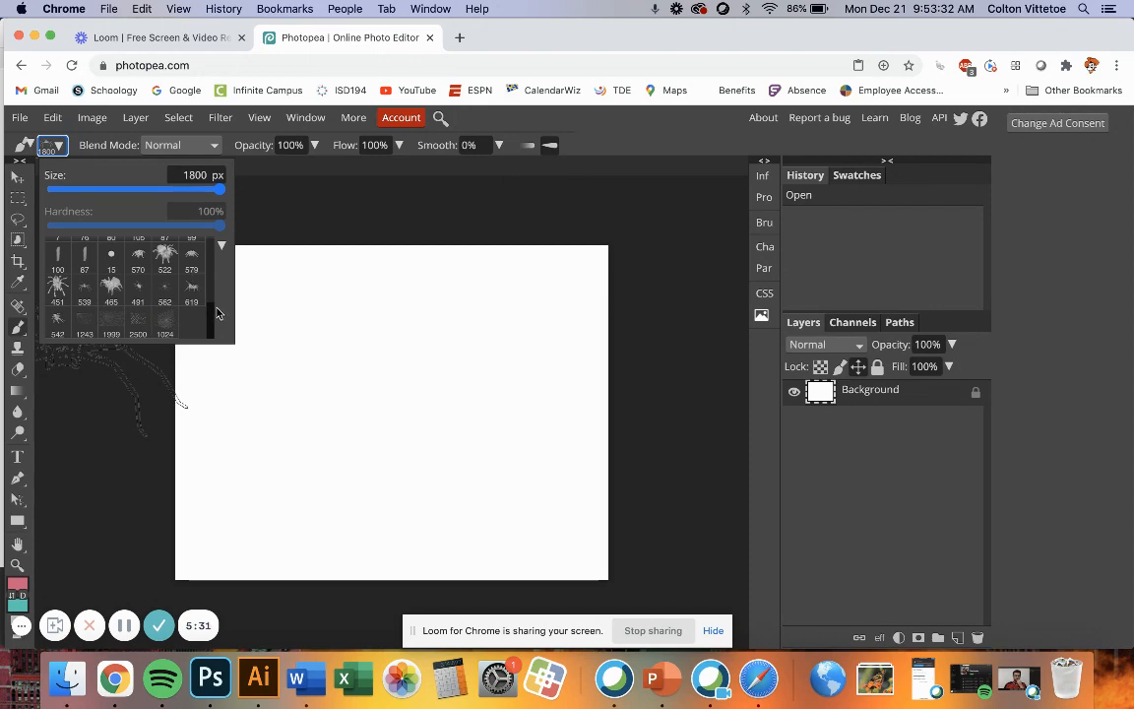
mouse_move(213, 313)
mouse_down()
mouse_move(210, 246)
mouse_move(203, 323)
mouse_up()
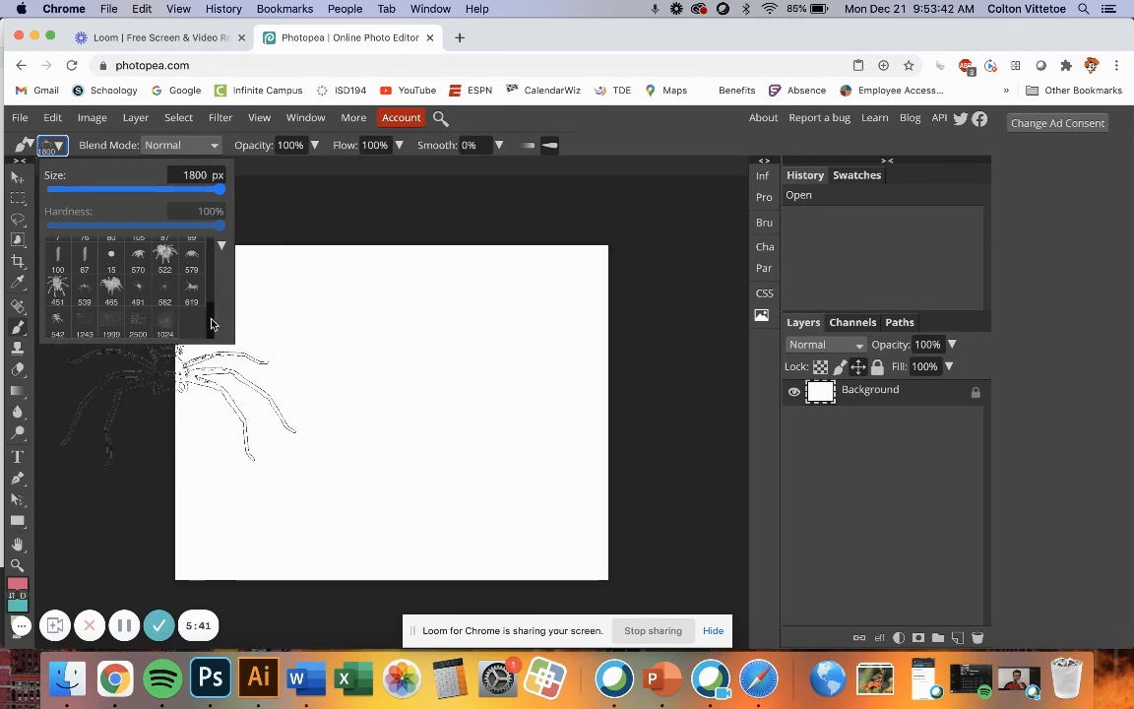
drag(211, 324, 213, 281)
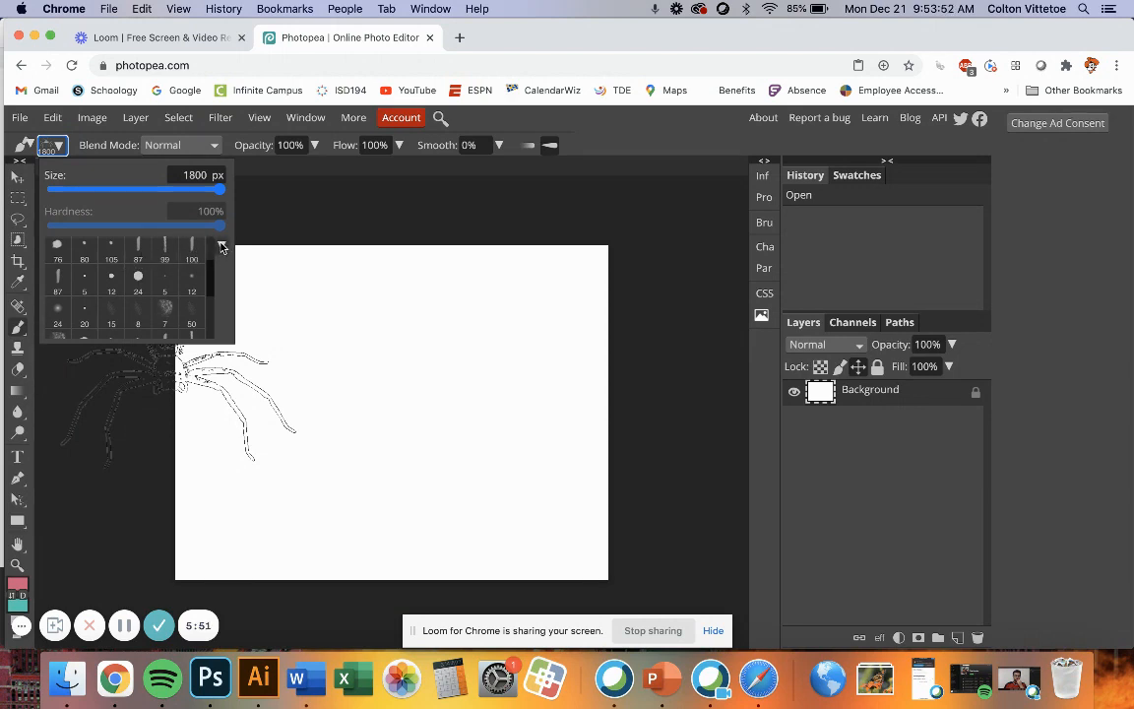
click(223, 247)
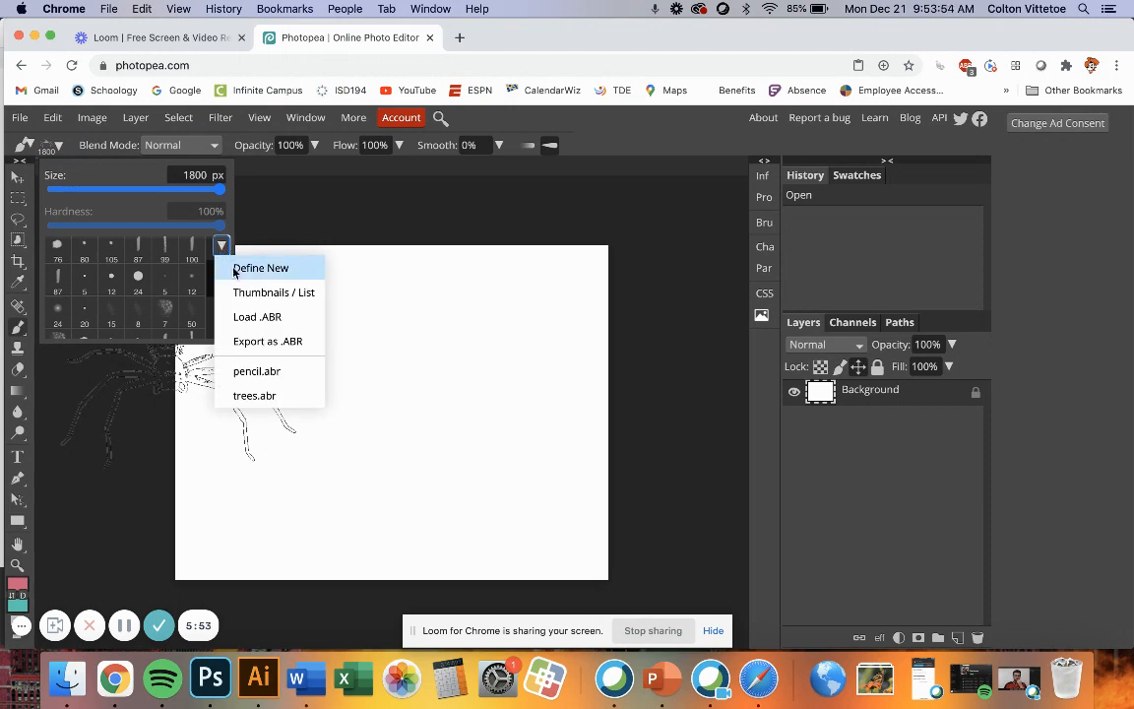
click(278, 319)
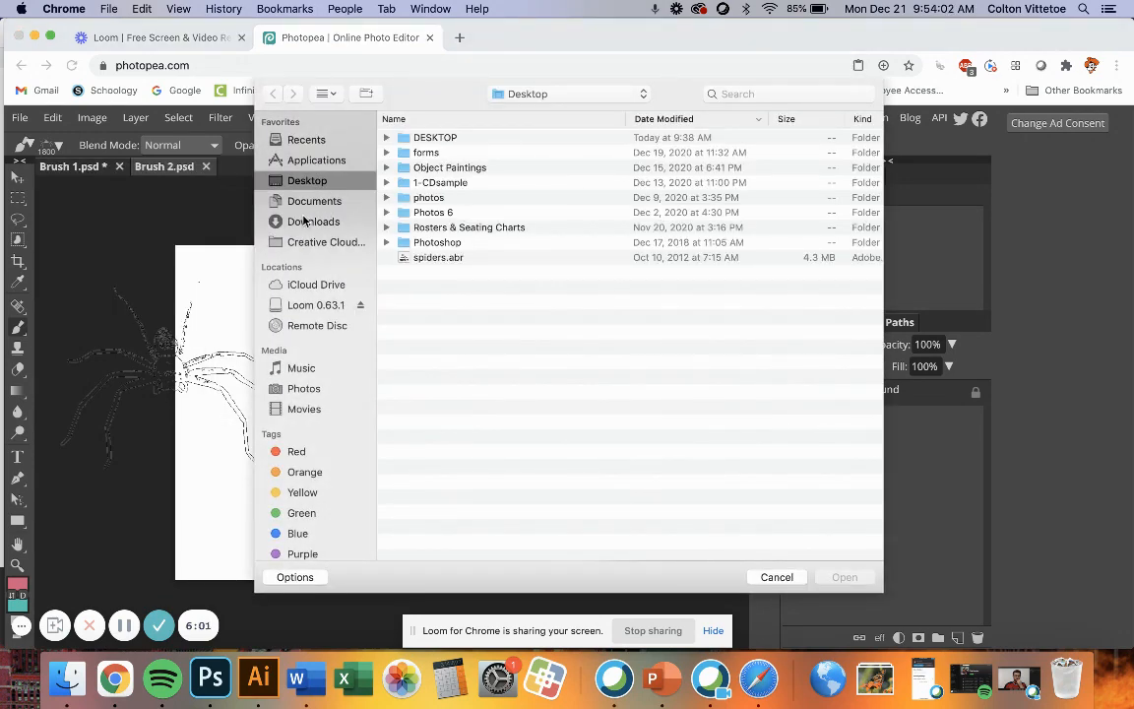
click(303, 222)
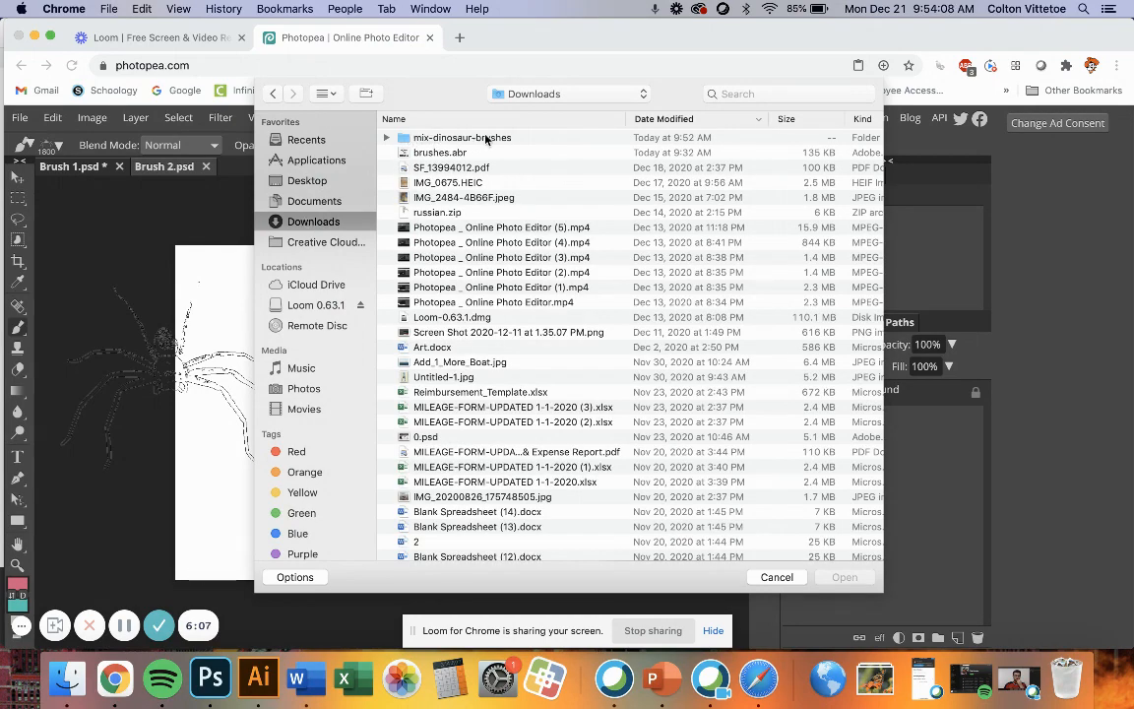
click(426, 138)
double_click(426, 139)
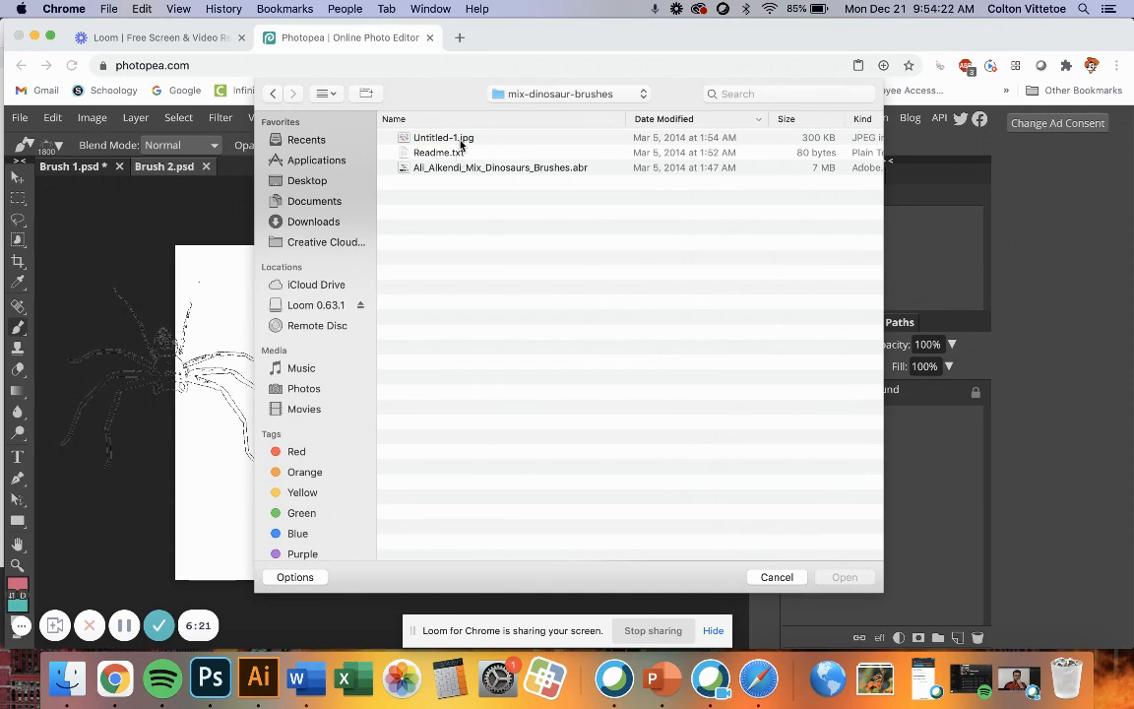
click(580, 173)
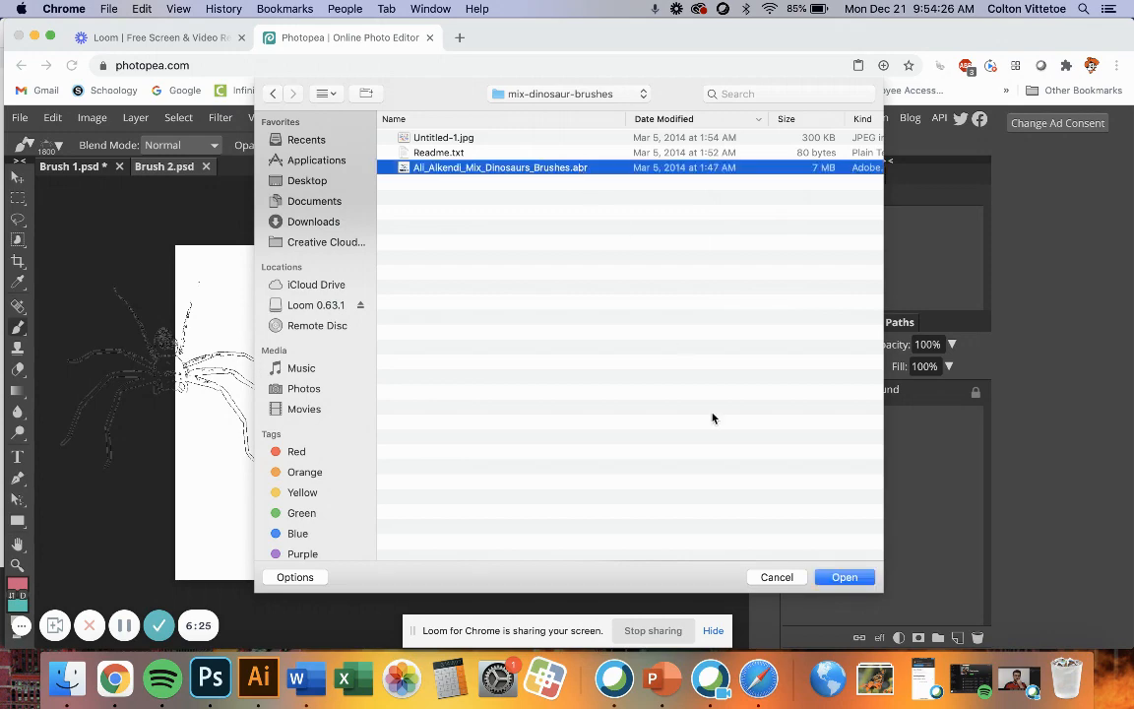
click(843, 579)
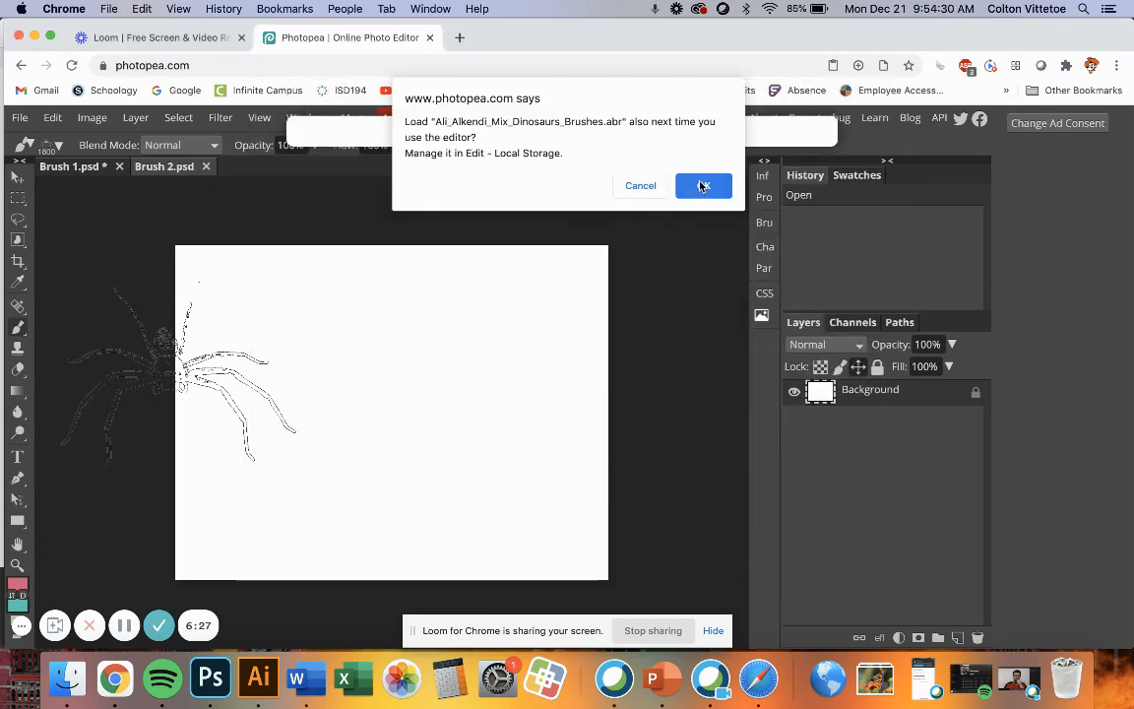
click(702, 186)
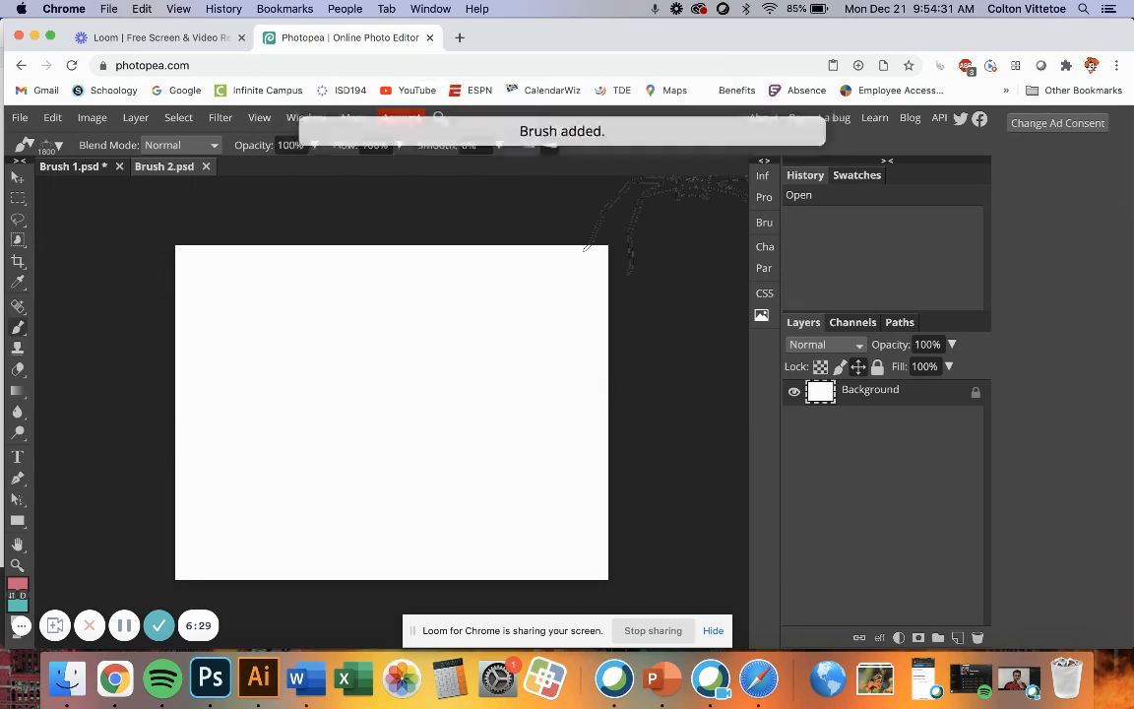
Choose the 664 px feathered, open-jawed dinosaur brush and set the foreground colour to dark red 5a0720
click(59, 148)
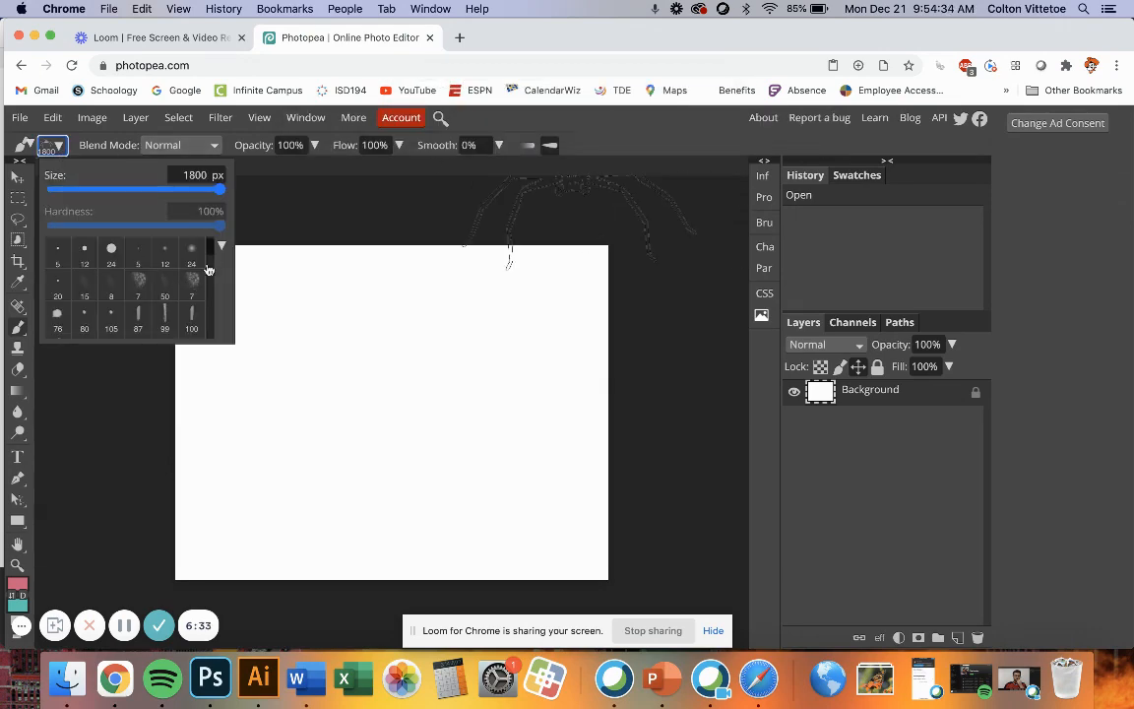
drag(213, 256, 215, 313)
click(113, 294)
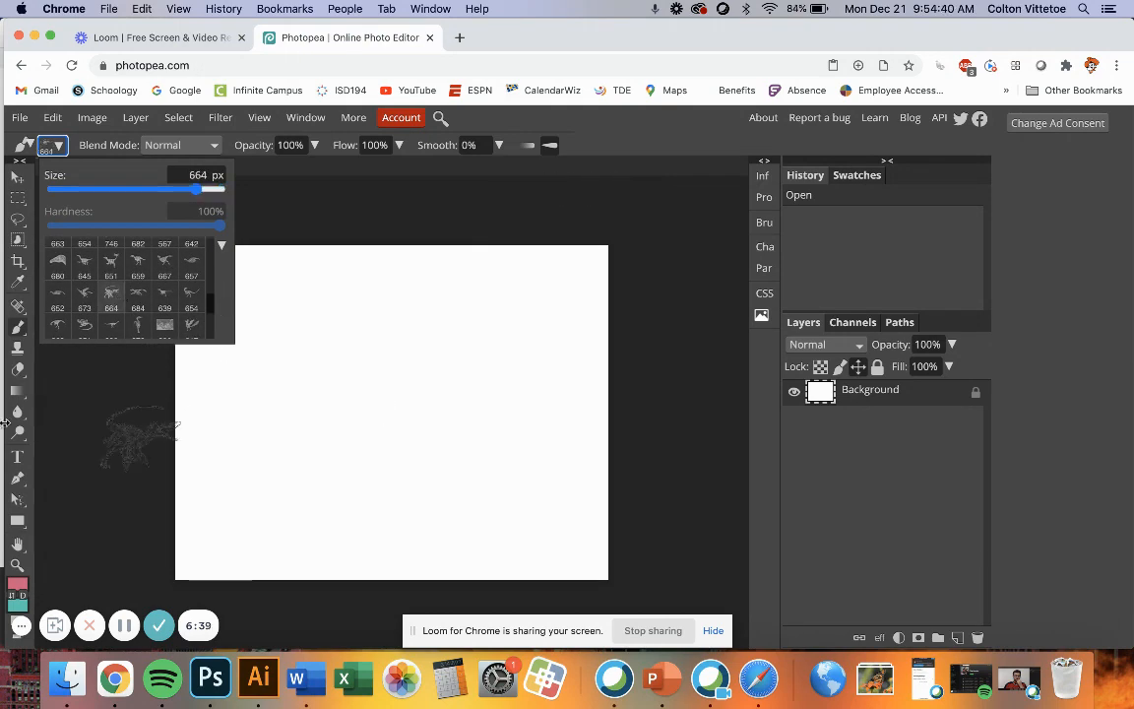
click(14, 586)
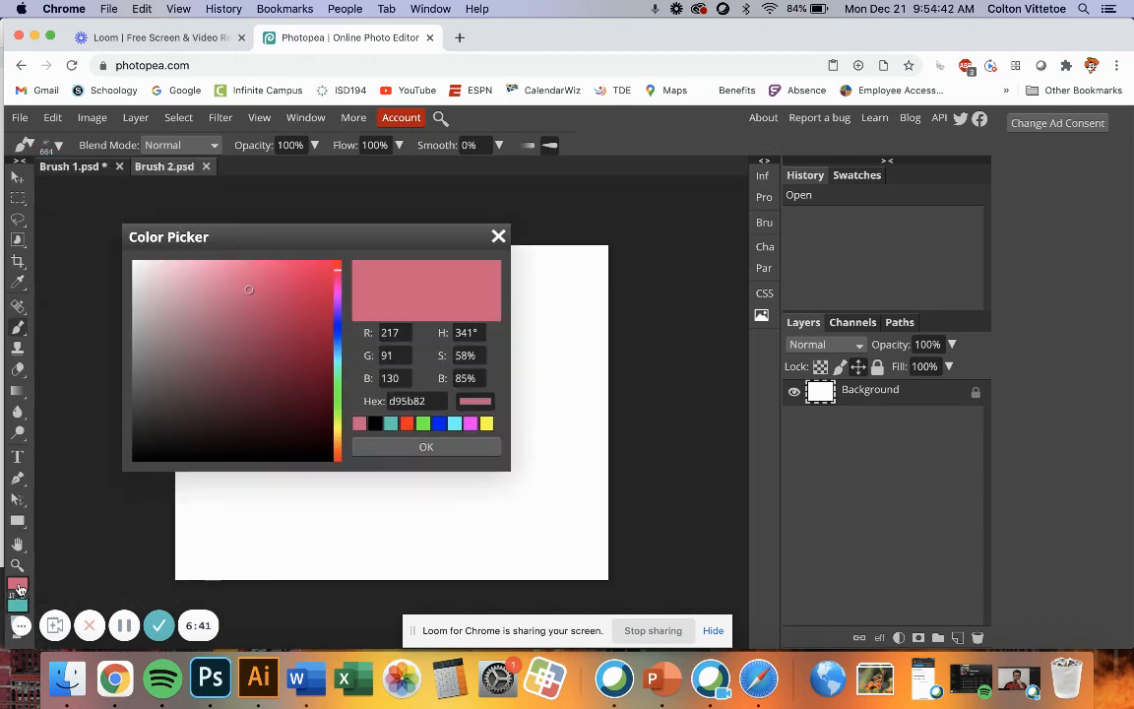
click(317, 395)
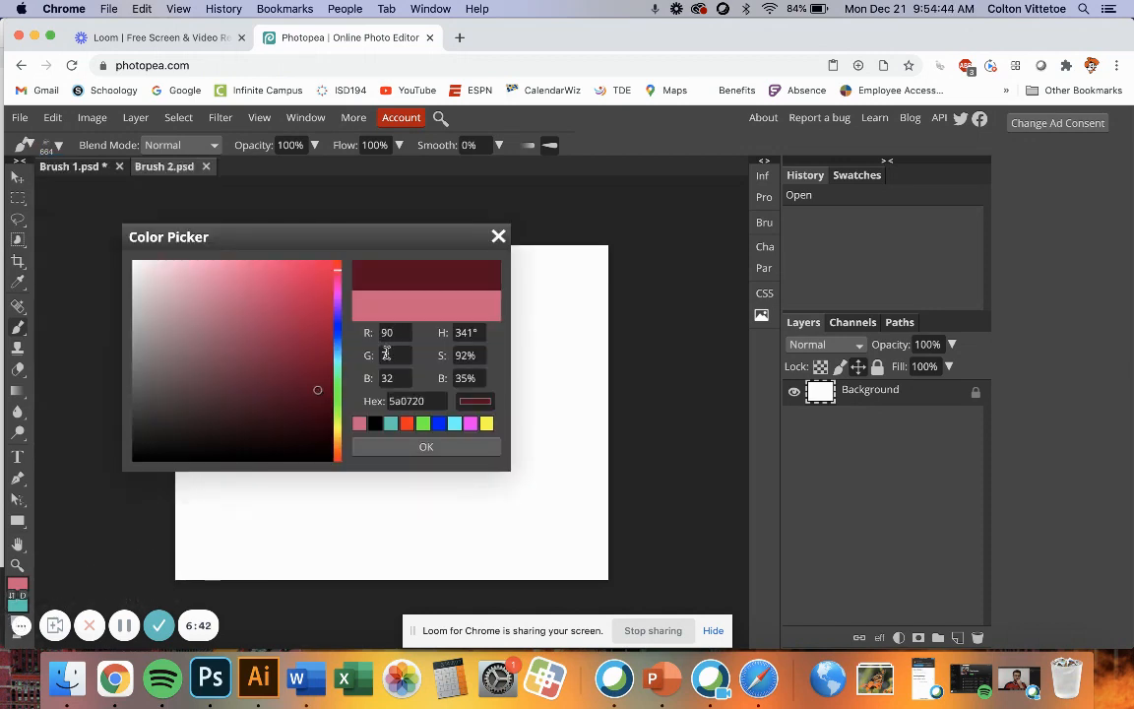
click(414, 448)
Enlarge the feathered dinosaur brush to 2000 px and stamp it once in the lower-left part of the canvas
key(bracketright)
key(bracketright)
key(bracketright)
key(bracketright)
key(bracketright)
key(bracketright)
key(bracketright)
key(bracketright)
key(bracketright)
key(bracketright)
key(bracketright)
key(bracketright)
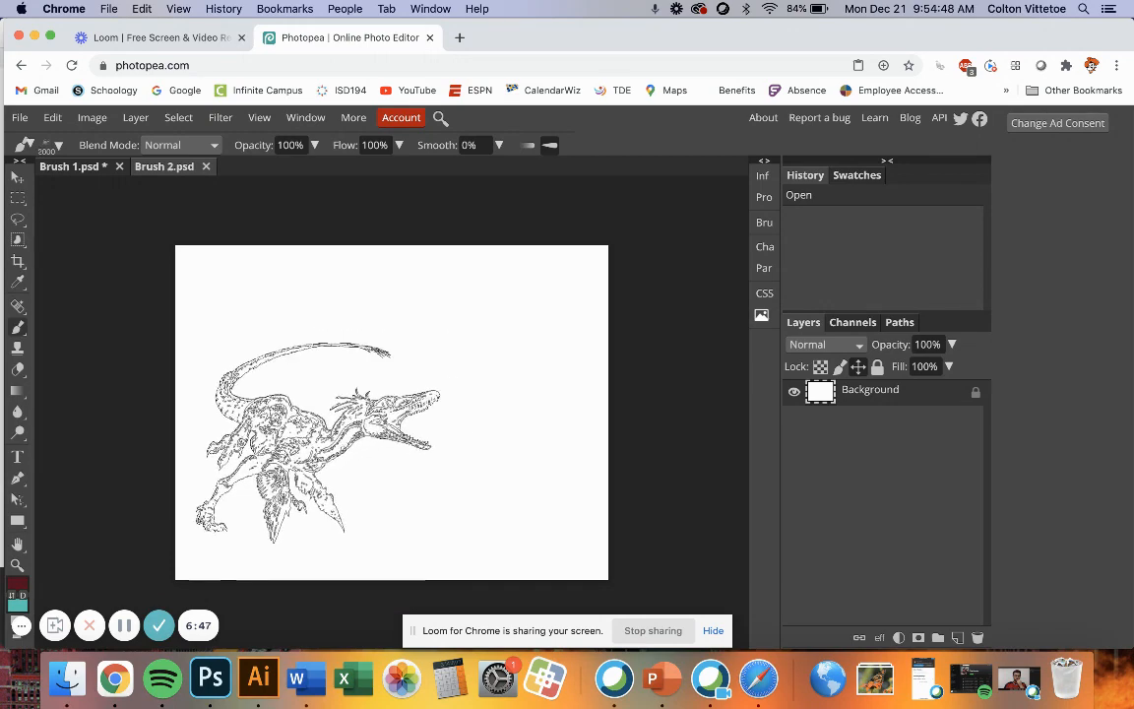
click(303, 462)
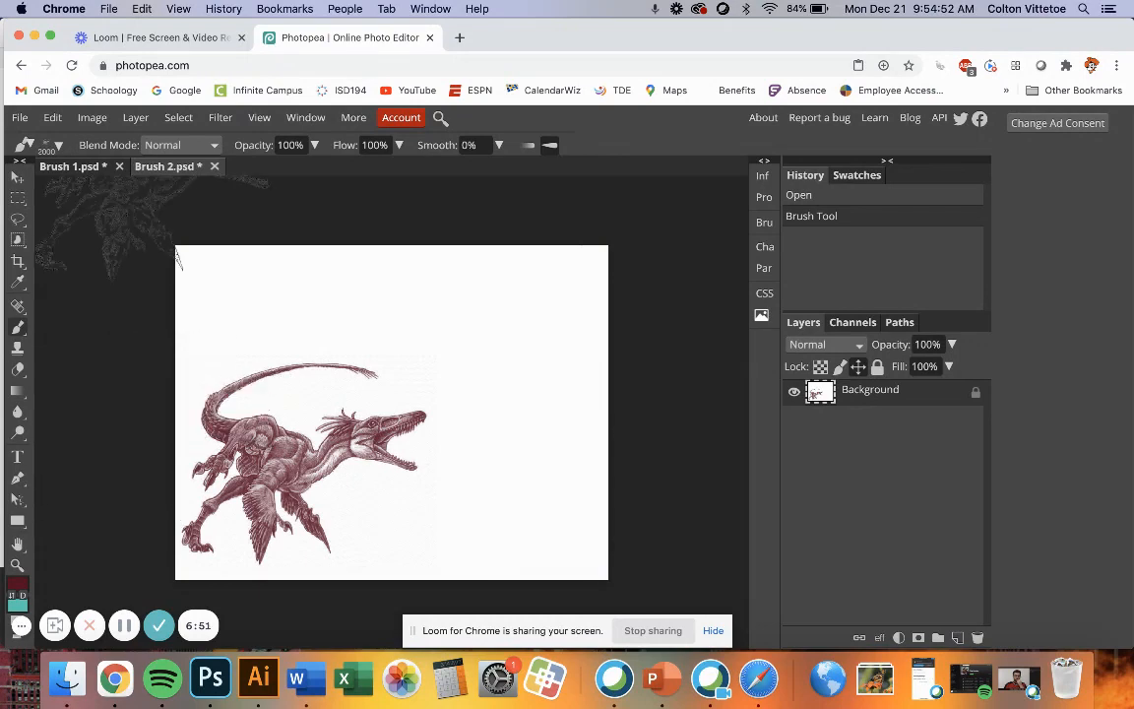
Choose the 682 px tyrannosaur brush near the end of the brush list and set the foreground colour to dark teal 07575a
click(57, 146)
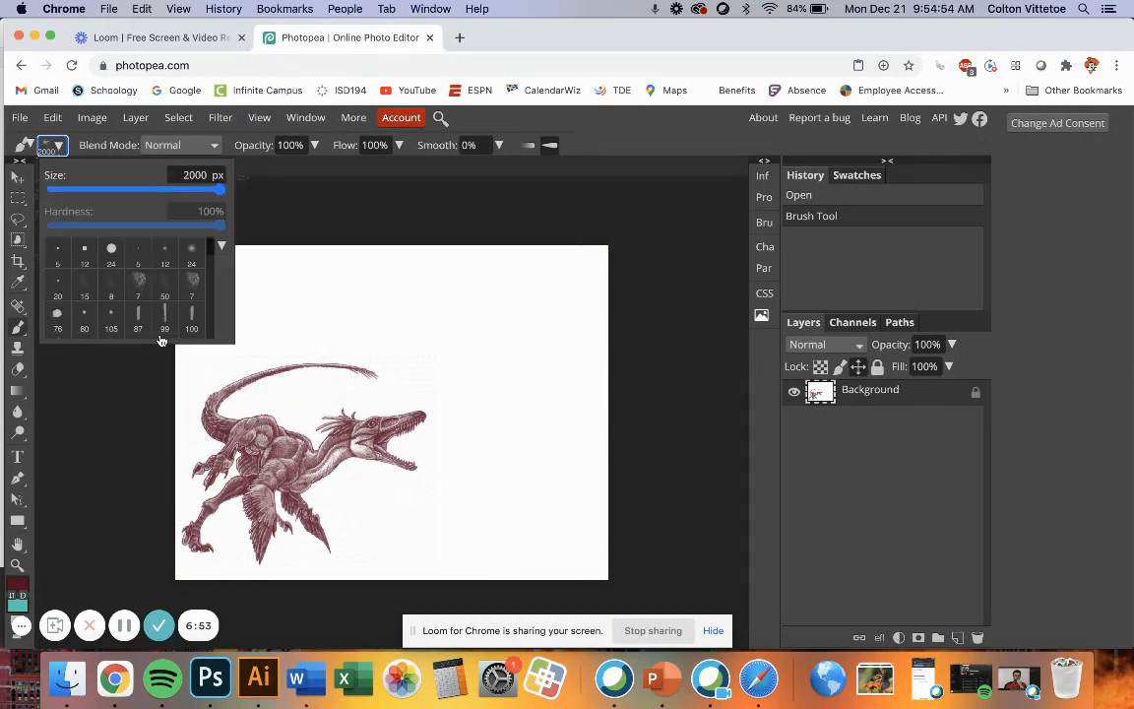
drag(211, 249, 214, 338)
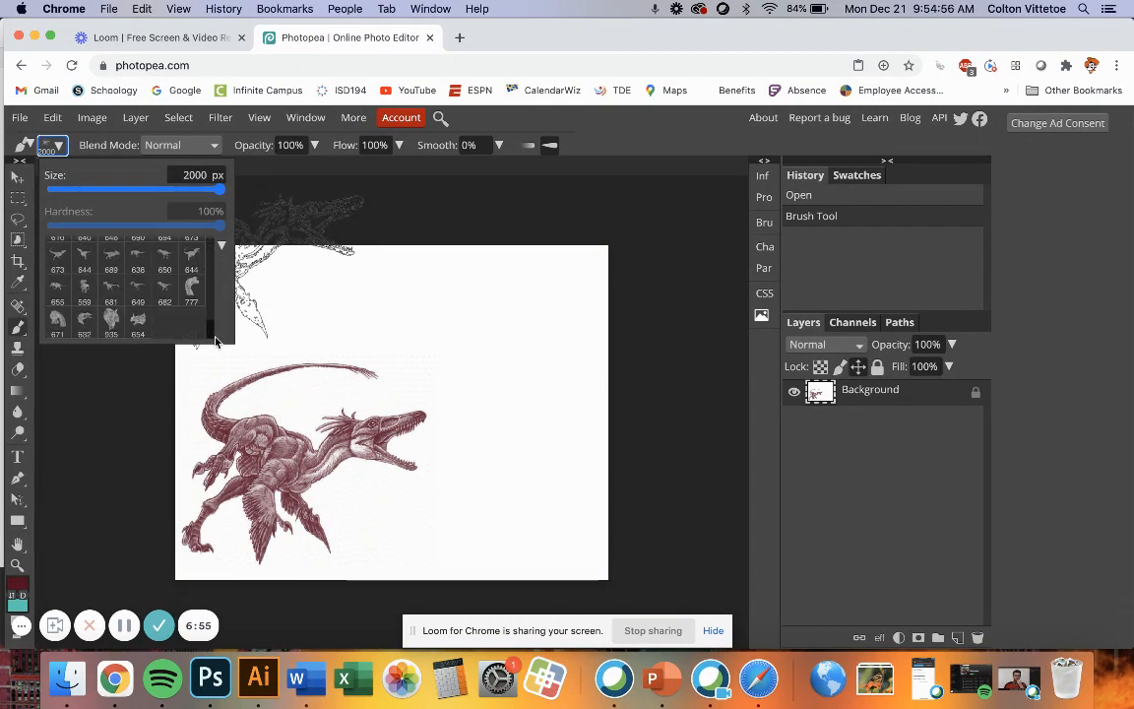
click(167, 296)
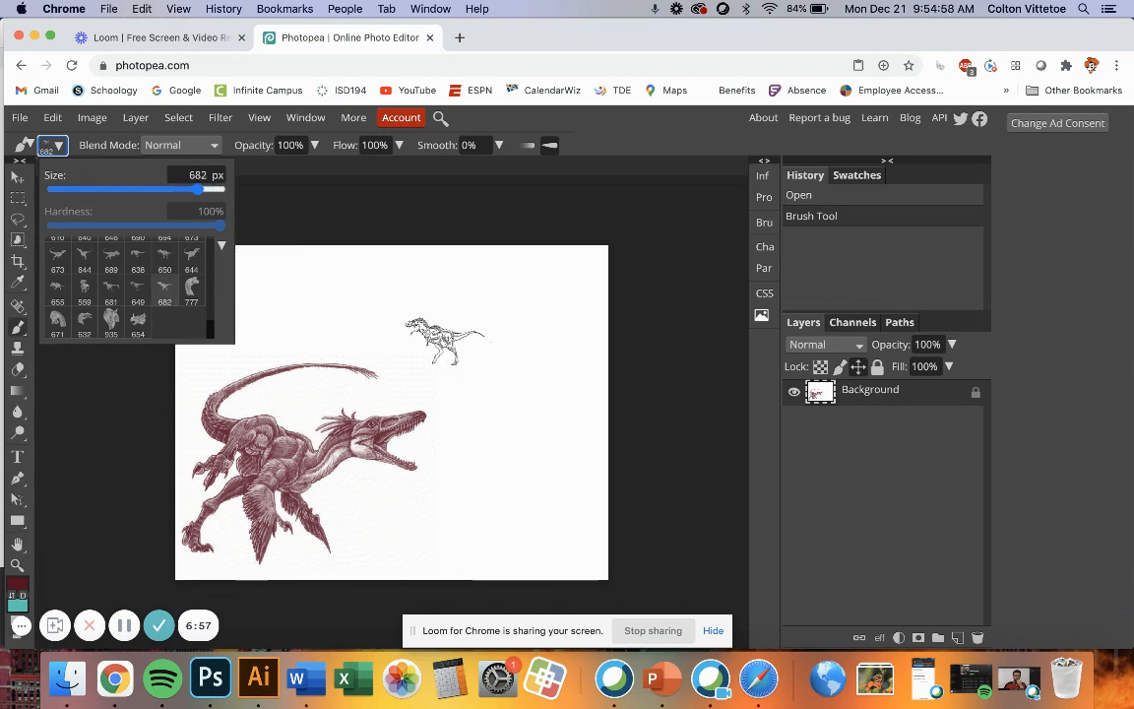
click(17, 581)
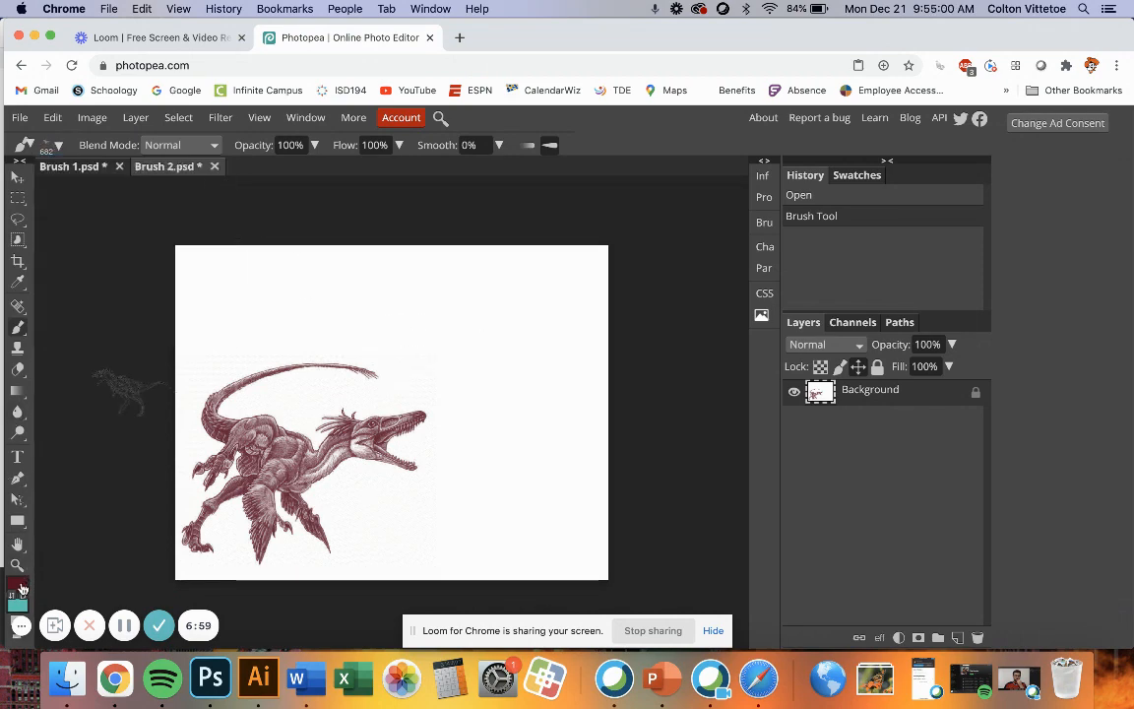
click(18, 581)
click(335, 364)
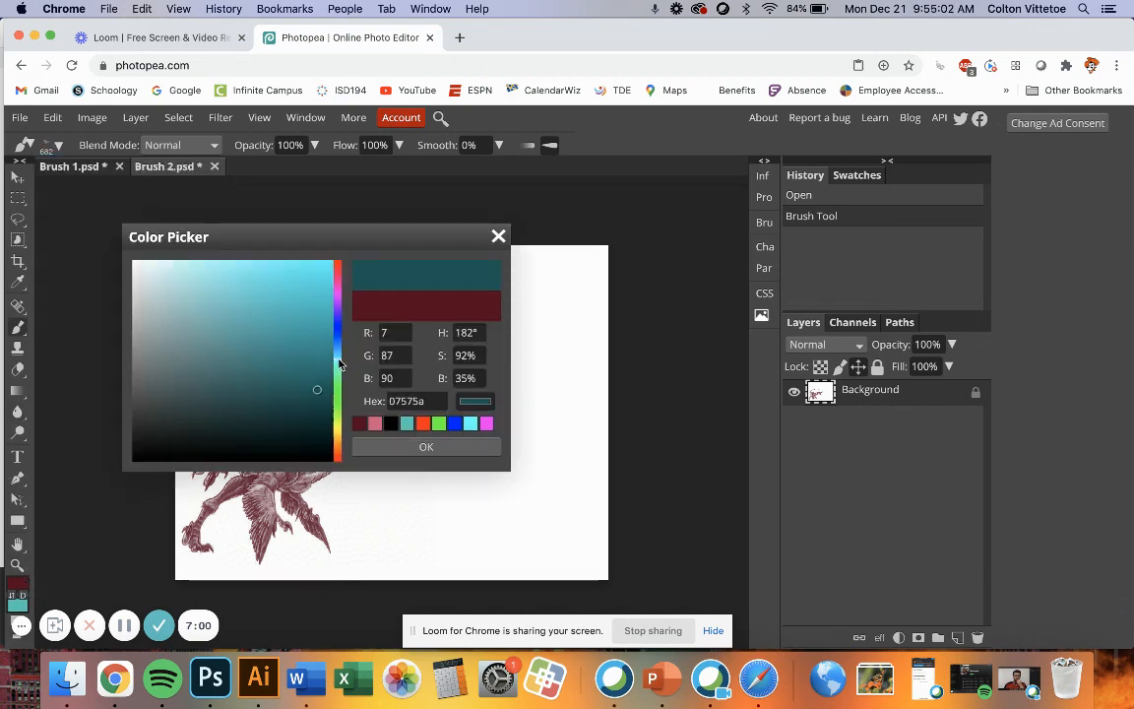
click(414, 446)
Enlarge the tyrannosaur brush to 2700 px and stamp it facing the red dinosaur, with its tail running off the canvas's right edge
key(bracketright)
key(bracketright)
key(bracketright)
key(bracketright)
key(bracketright)
key(bracketright)
key(bracketright)
key(bracketright)
key(bracketright)
key(bracketright)
key(bracketright)
key(bracketright)
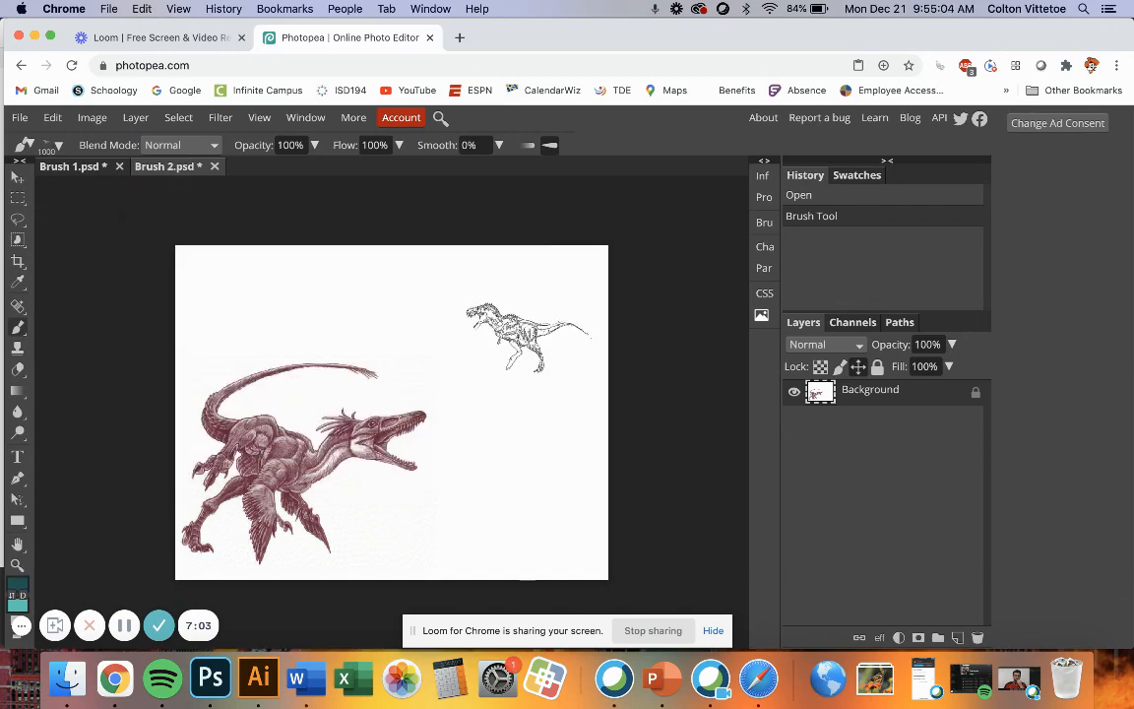
key(bracketright)
key(bracketright)
key(bracketright)
key(bracketright)
key(bracketright)
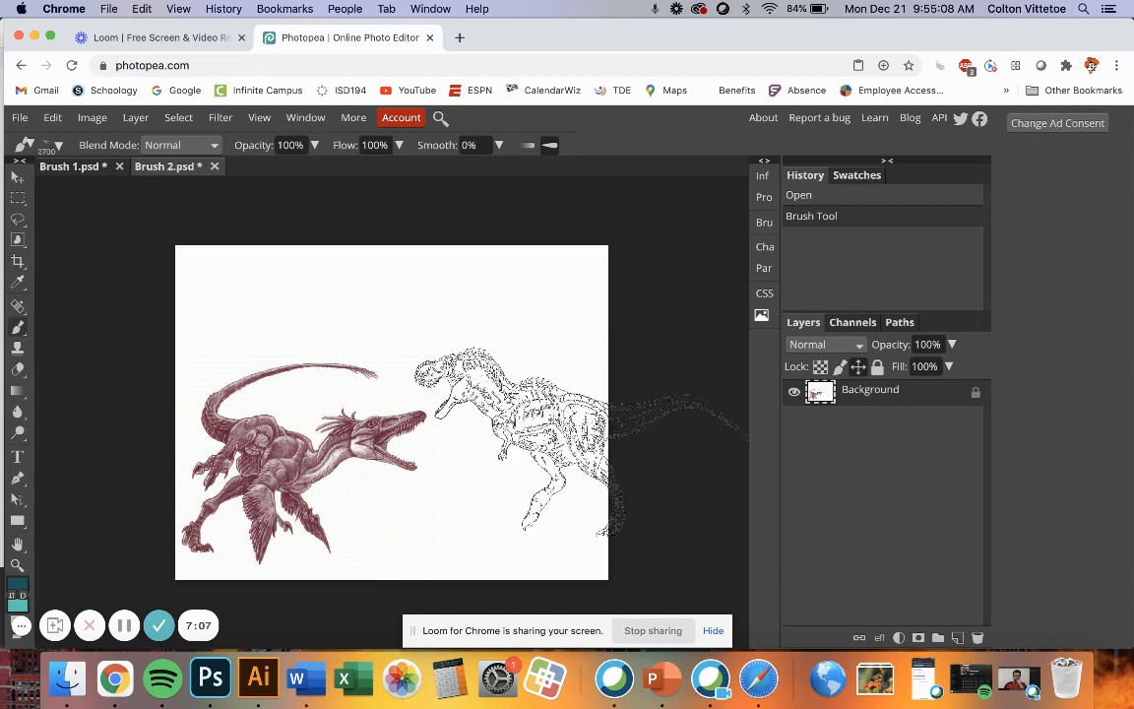
key(bracketright)
key(bracketright)
key(bracketright)
click(580, 430)
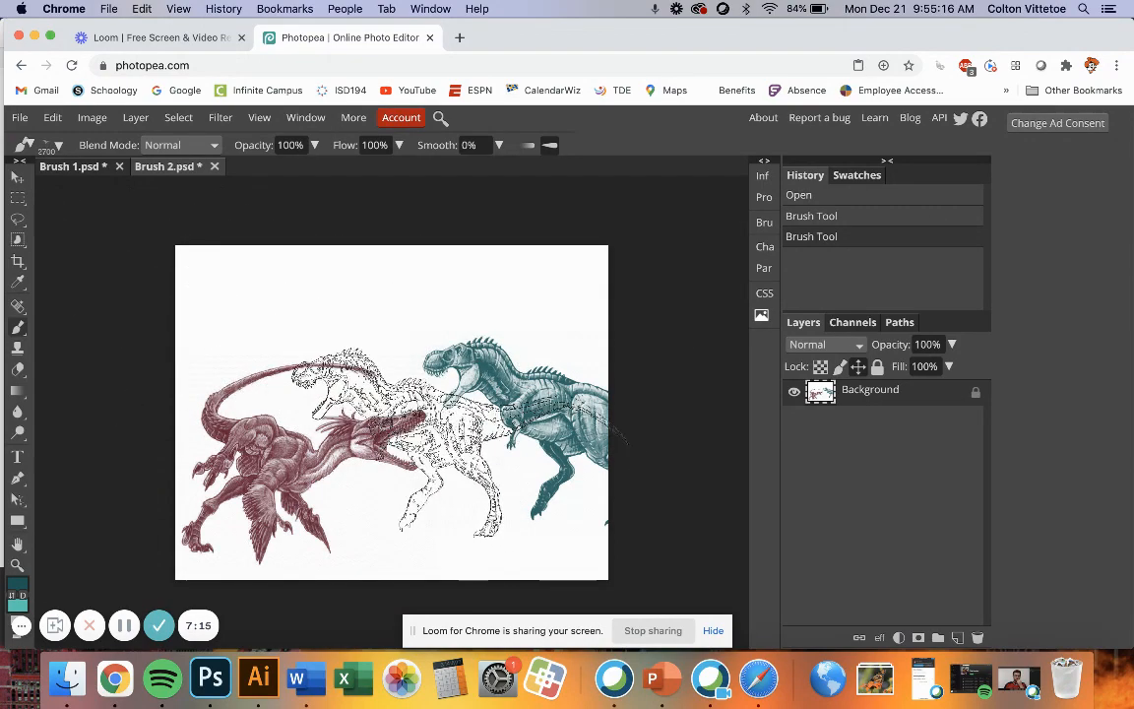
Look over the finished spider picture in Brush 1 and return to the Brush 2 dinosaur picture
click(59, 169)
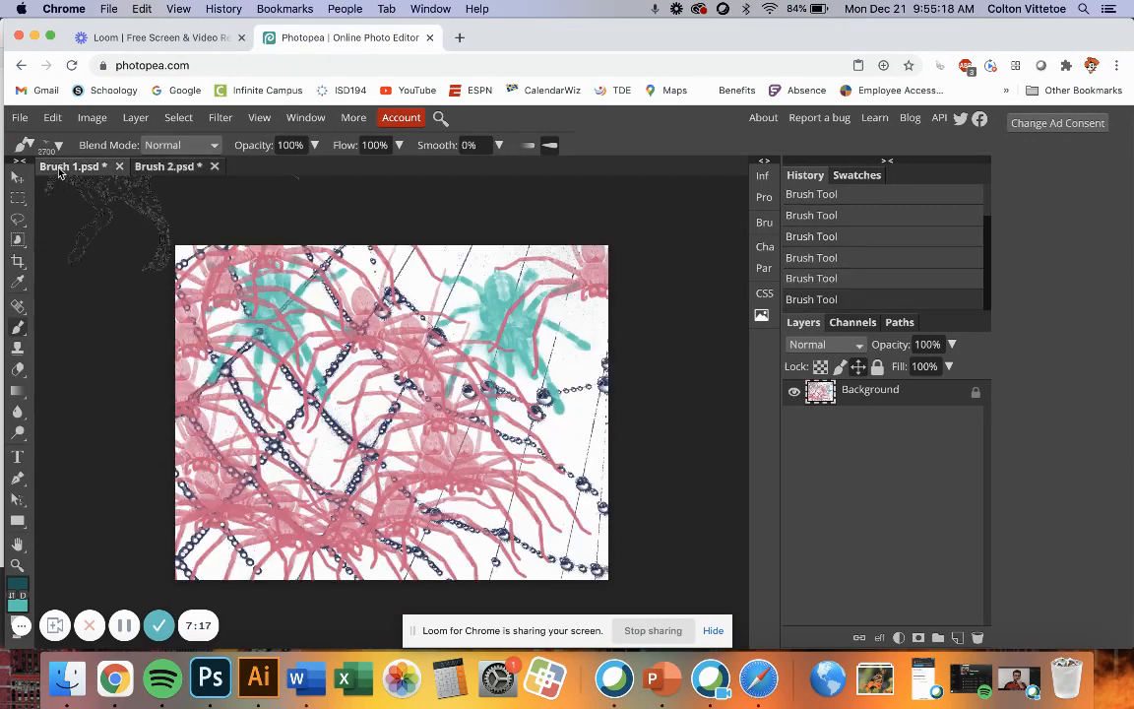
click(169, 168)
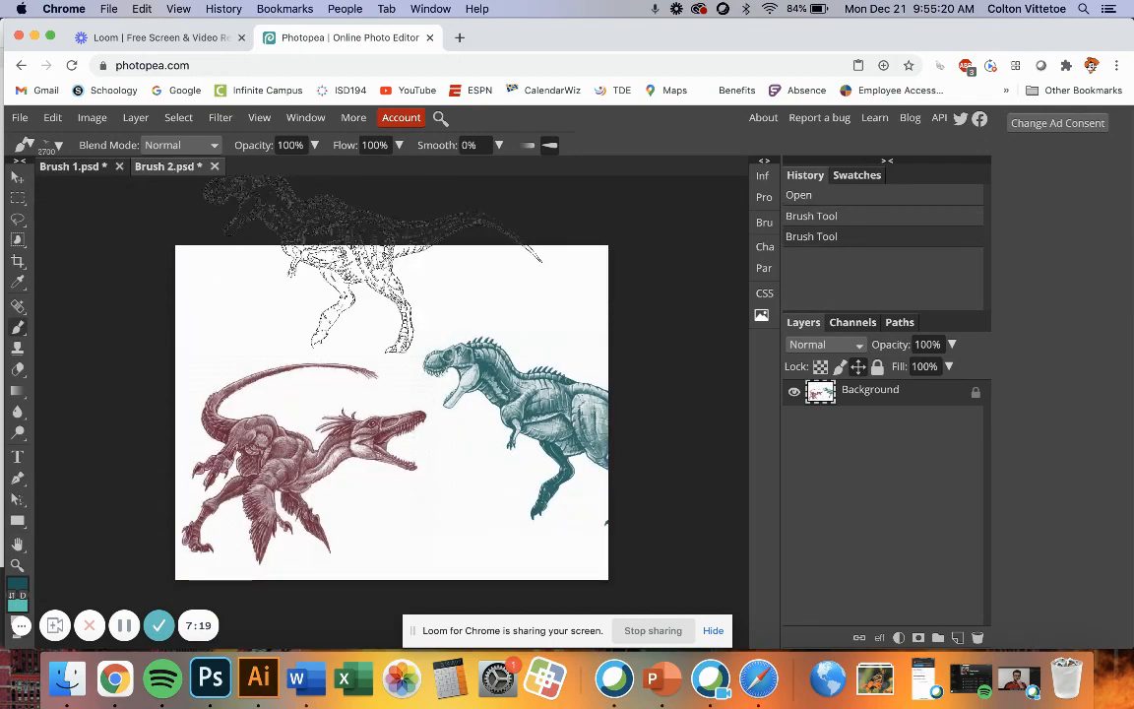